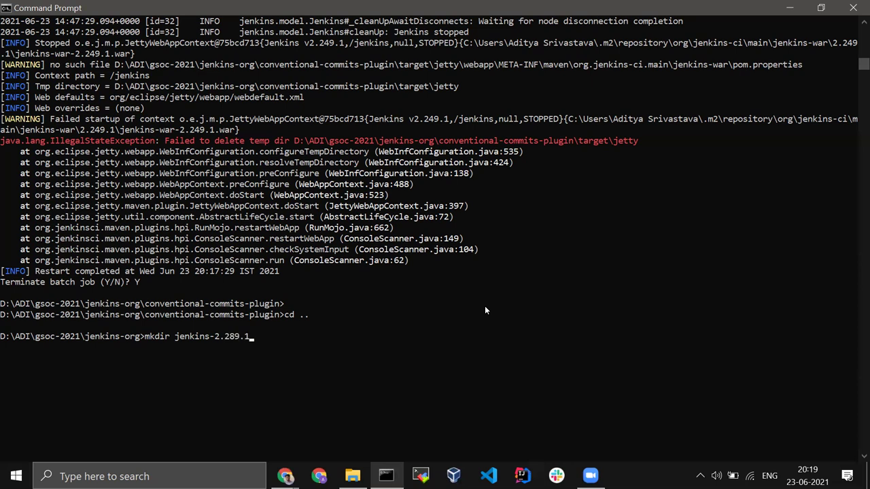
Create the folder jenkins-2.289.1 inside jenkins-org and change into it
{"action": "key", "text": "Return"}
{"action": "type", "text": "cd jenkins-2.289.1"}
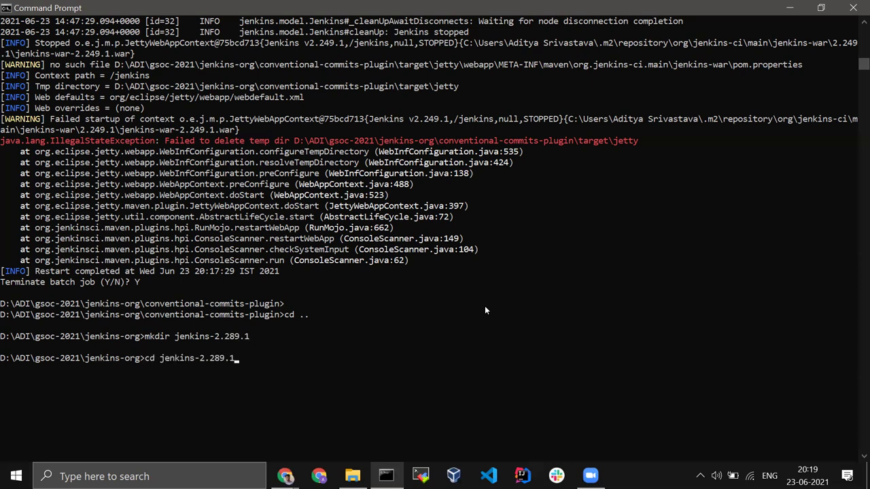
{"action": "key", "text": "Return"}
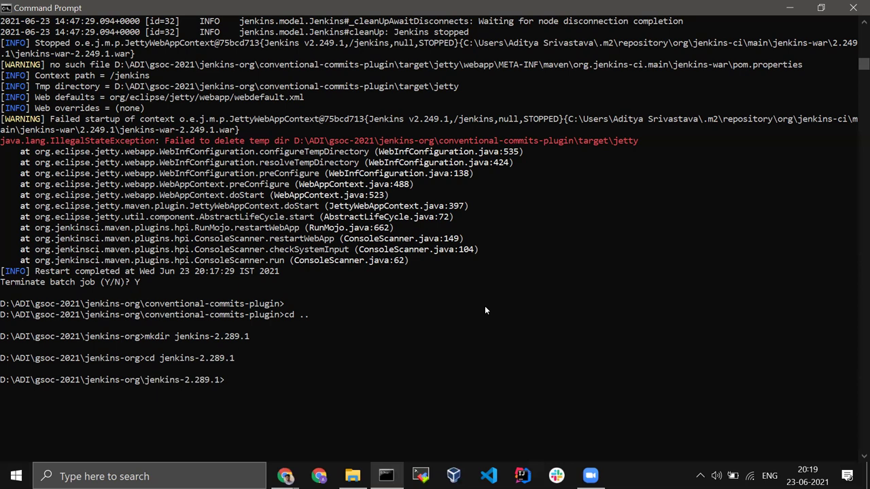
{"action": "scroll", "coordinate": [484, 309], "scroll_direction": "down", "scroll_amount": 8}
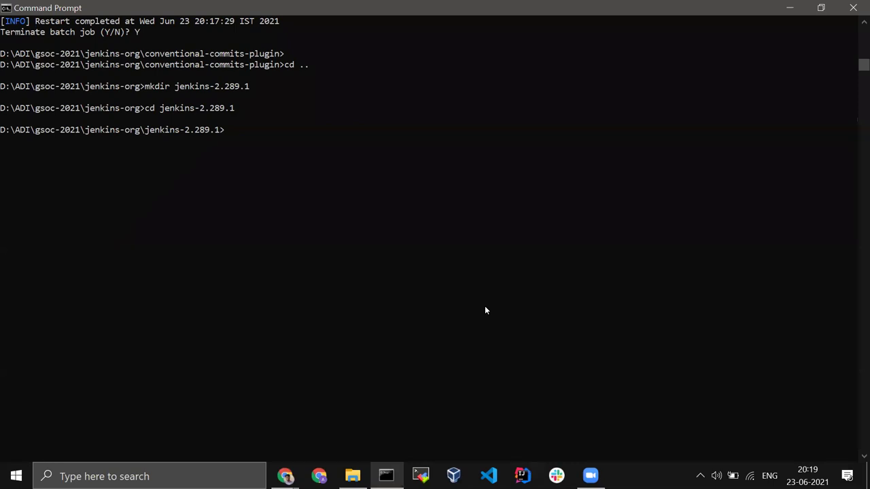
Switch to Chrome and open the jenkins.io home page in a new tab
{"action": "key", "text": "alt+Tab"}
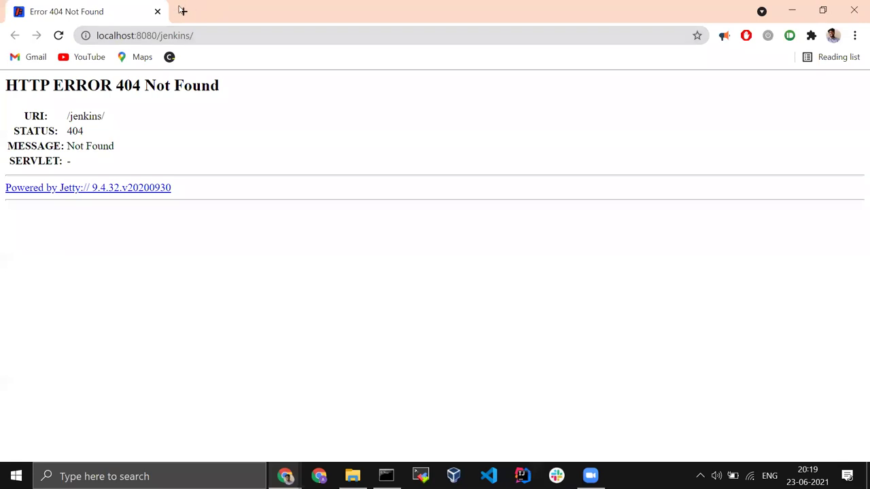
{"action": "left_click", "coordinate": [179, 12]}
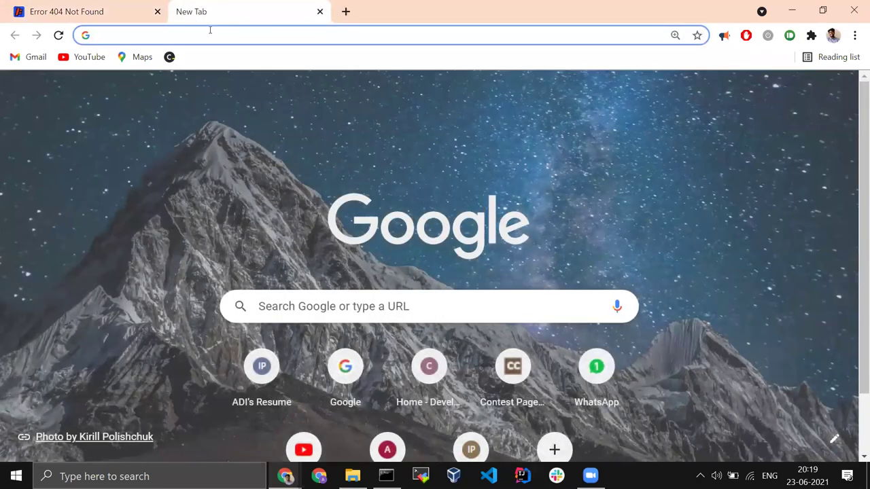
{"action": "type", "text": "j"}
{"action": "key", "text": "End"}
{"action": "key", "text": "ctrl+shift+Left"}
{"action": "key", "text": "ctrl+shift+Left"}
{"action": "key", "text": "ctrl+shift+Left"}
{"action": "key", "text": "ctrl+shift+Left"}
{"action": "key", "text": "ctrl+shift+Left"}
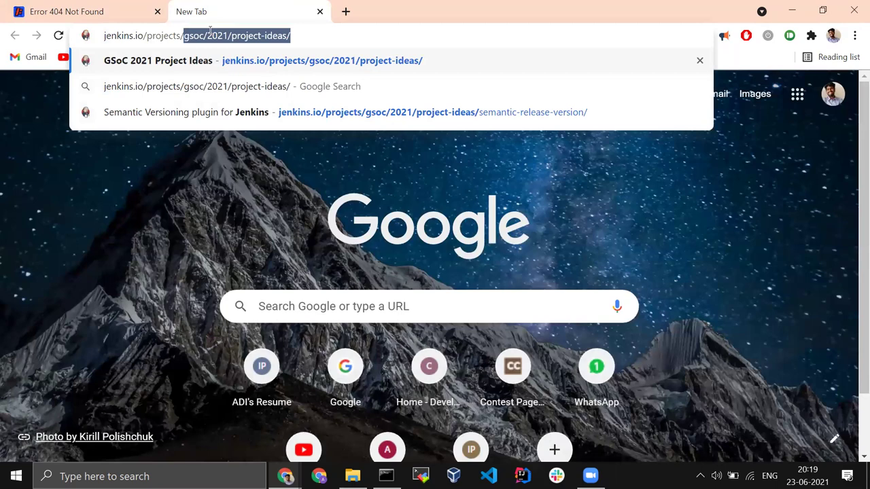
{"action": "key", "text": "BackSpace"}
{"action": "key", "text": "BackSpace"}
{"action": "key", "text": "Return"}
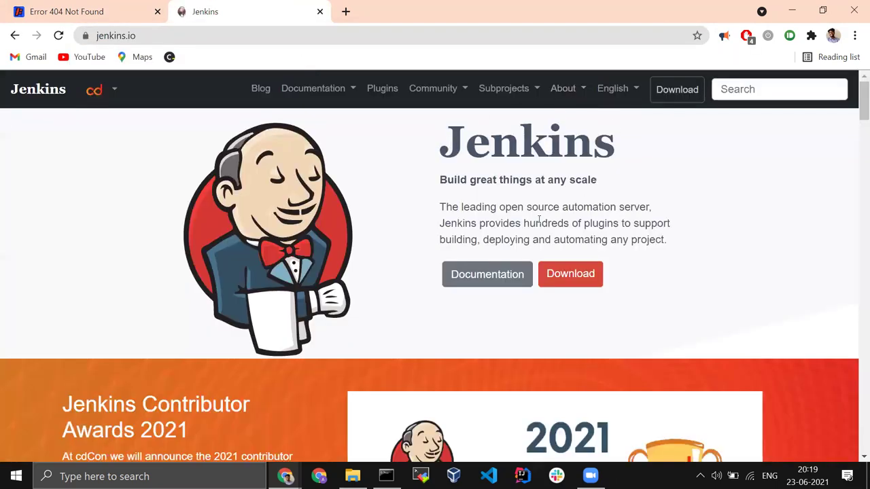
Open the Jenkins download page and go to the Stable (LTS) packages for Jenkins 2.289.1
{"action": "left_click", "coordinate": [563, 275]}
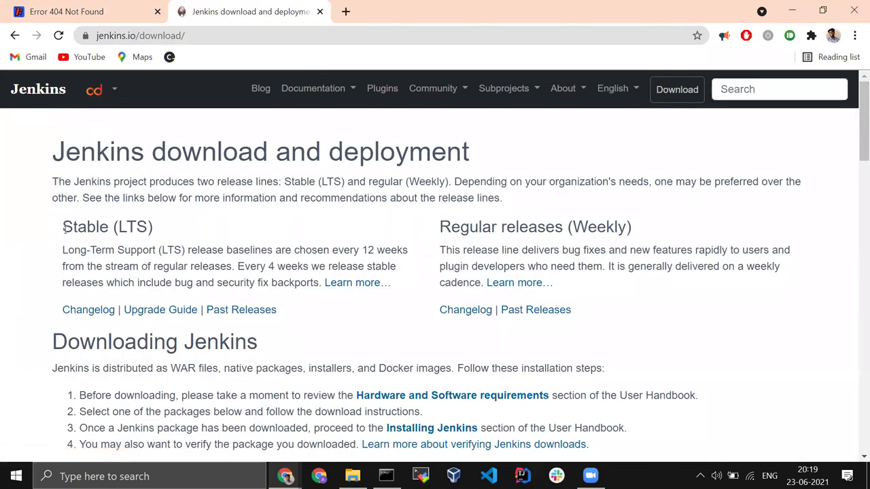
{"action": "left_click_drag", "start_coordinate": [63, 229], "coordinate": [161, 224]}
{"action": "scroll", "coordinate": [192, 253], "scroll_direction": "down", "scroll_amount": 1}
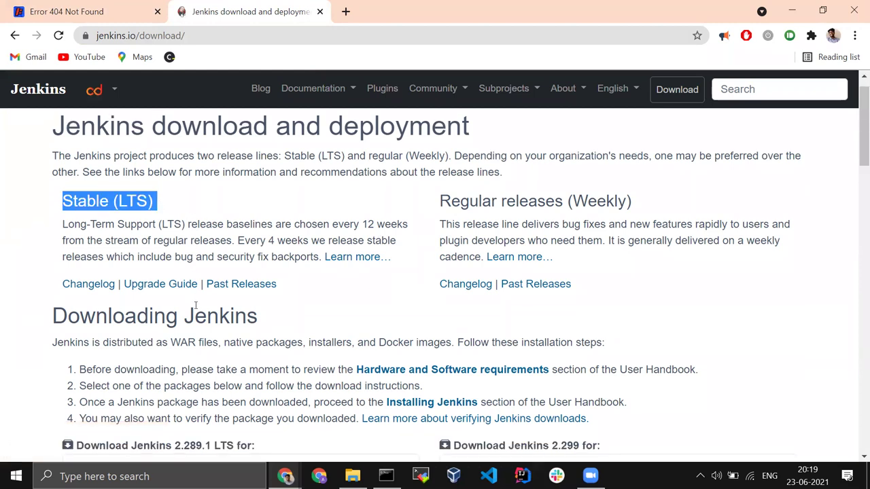
{"action": "scroll", "coordinate": [195, 308], "scroll_direction": "down", "scroll_amount": 5}
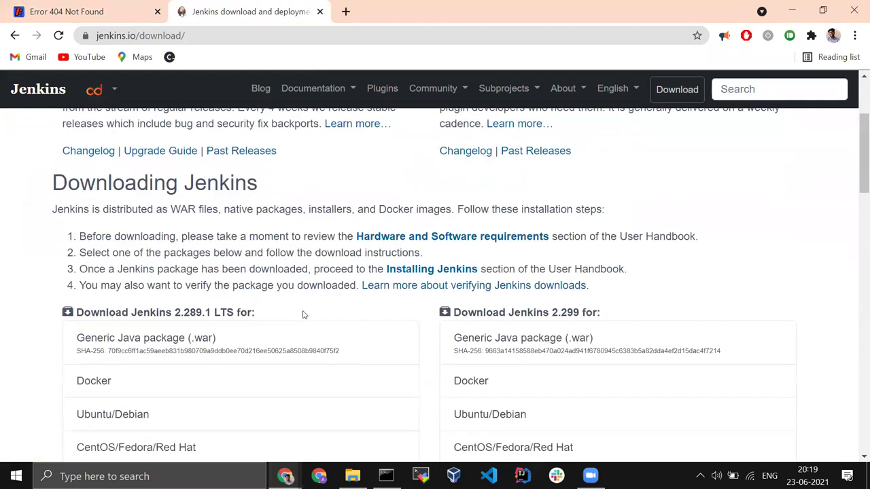
{"action": "scroll", "coordinate": [136, 381], "scroll_direction": "down", "scroll_amount": 2}
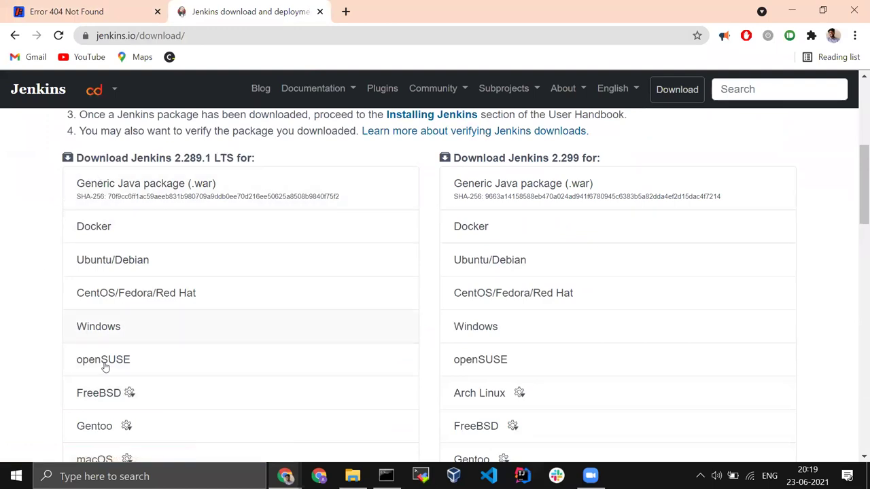
Try the Windows package of Jenkins 2.289.1 LTS and return to the list of download packages
{"action": "left_click", "coordinate": [106, 327]}
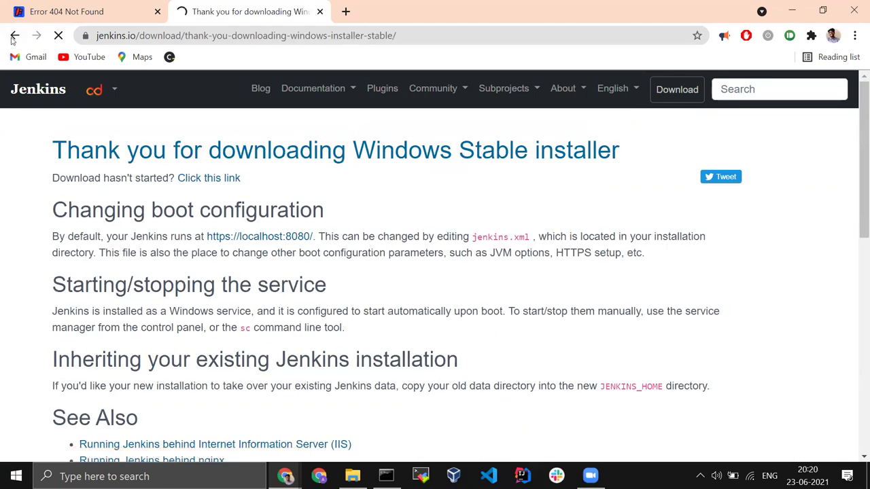
{"action": "left_click", "coordinate": [15, 36]}
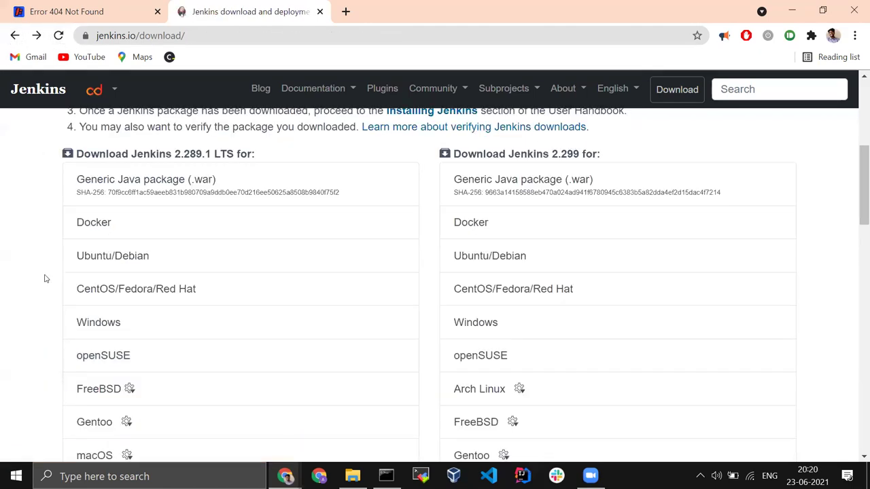
{"action": "scroll", "coordinate": [58, 334], "scroll_direction": "down", "scroll_amount": 2}
{"action": "scroll", "coordinate": [55, 338], "scroll_direction": "up", "scroll_amount": 1}
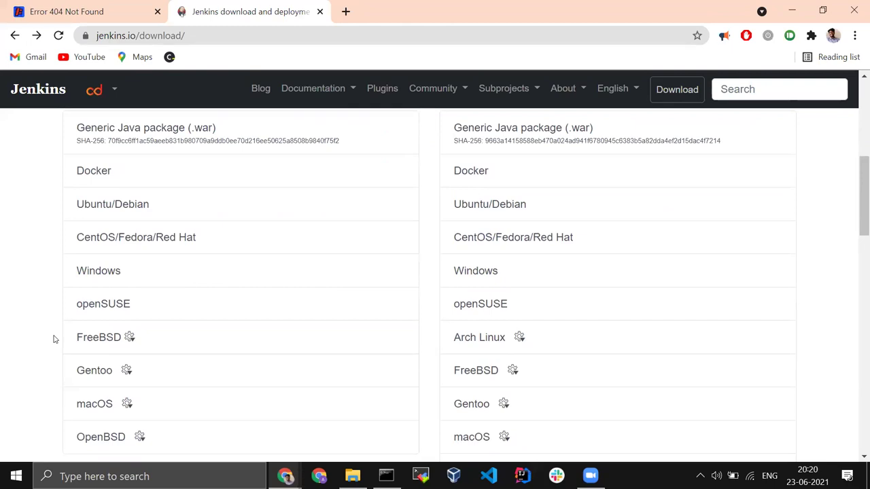
{"action": "scroll", "coordinate": [55, 338], "scroll_direction": "up", "scroll_amount": 1}
{"action": "scroll", "coordinate": [55, 338], "scroll_direction": "up", "scroll_amount": 1}
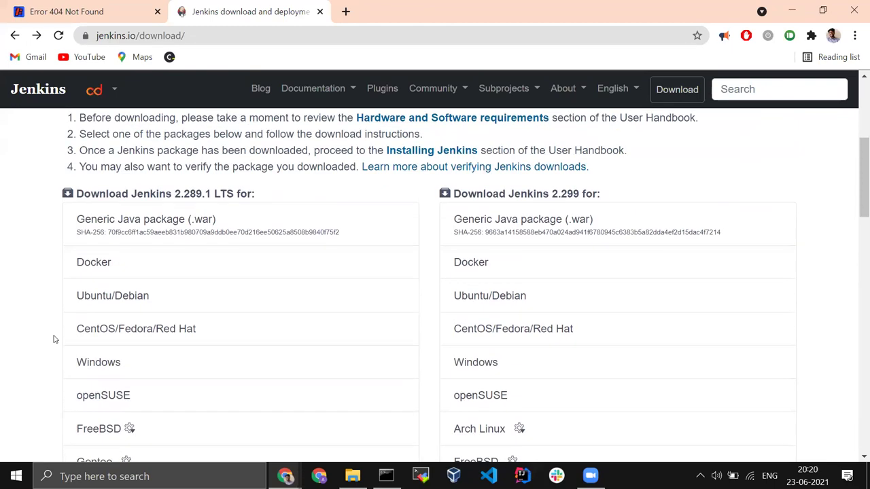
{"action": "scroll", "coordinate": [55, 338], "scroll_direction": "down", "scroll_amount": 3}
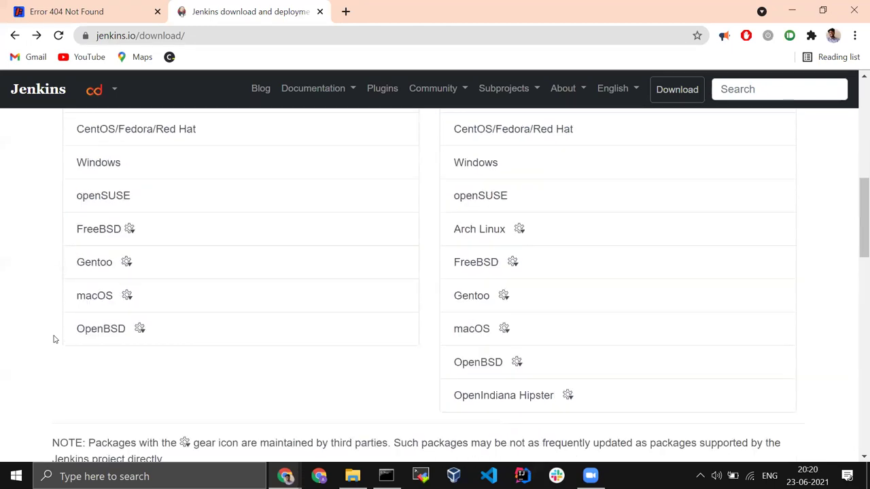
{"action": "scroll", "coordinate": [55, 339], "scroll_direction": "up", "scroll_amount": 3}
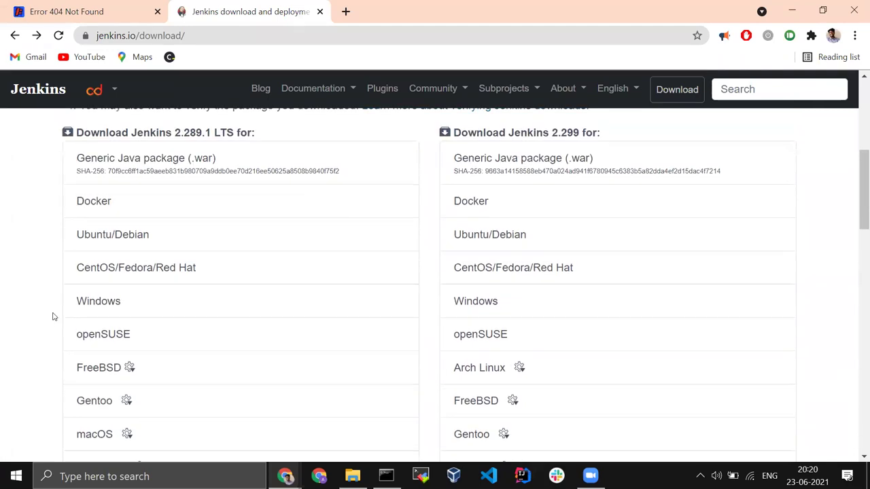
Start downloading the Generic Java package (.war) of Jenkins 2.289.1 LTS and browse to the ADI\gsoc-2021 folder as its save location
{"action": "scroll", "coordinate": [123, 197], "scroll_direction": "up", "scroll_amount": 2, "text": "ctrl"}
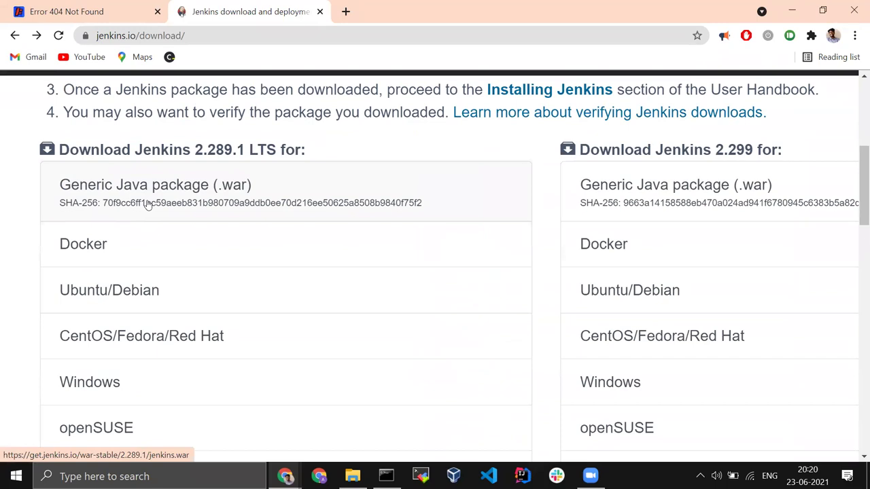
{"action": "left_click", "coordinate": [126, 188]}
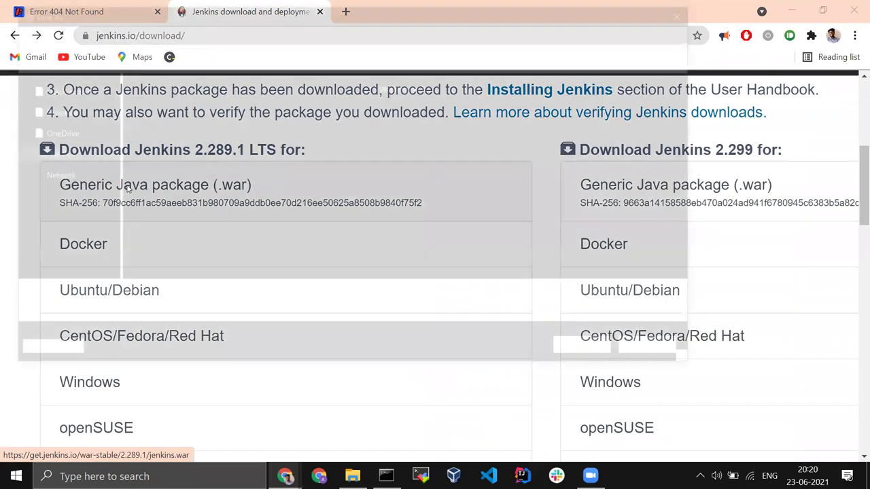
{"action": "scroll", "coordinate": [65, 146], "scroll_direction": "up", "scroll_amount": 5}
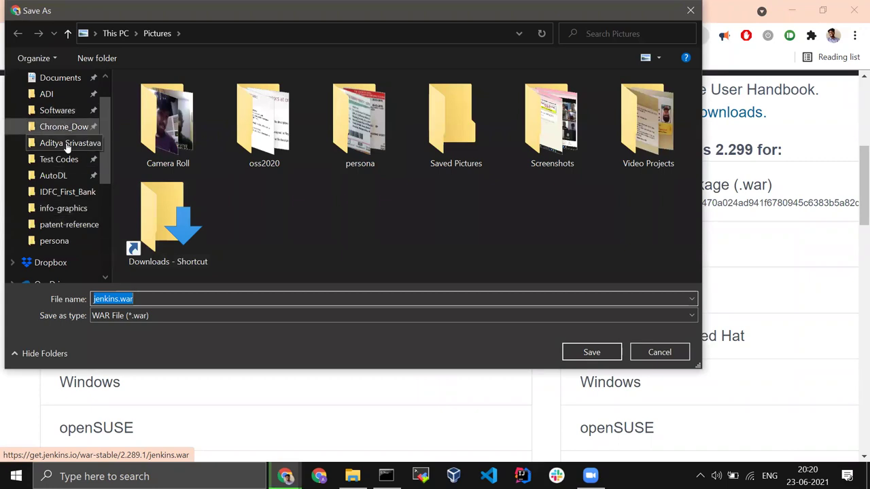
{"action": "scroll", "coordinate": [66, 143], "scroll_direction": "up", "scroll_amount": 1}
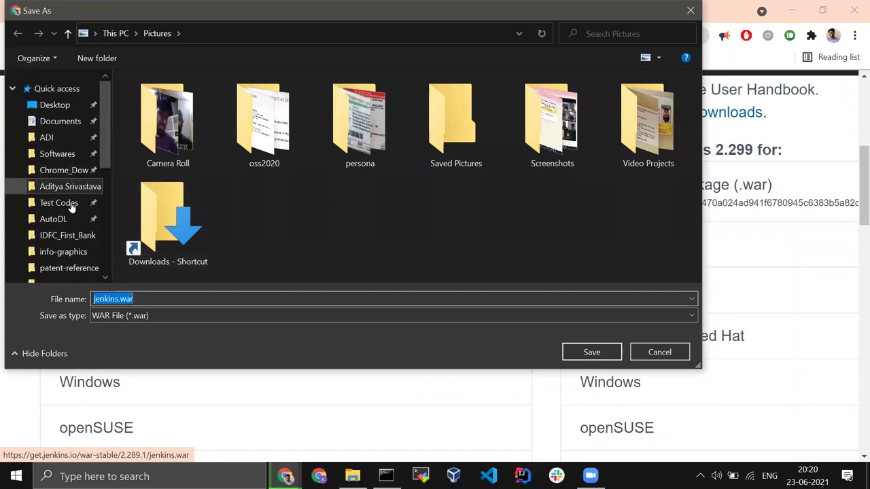
{"action": "left_click", "coordinate": [46, 137]}
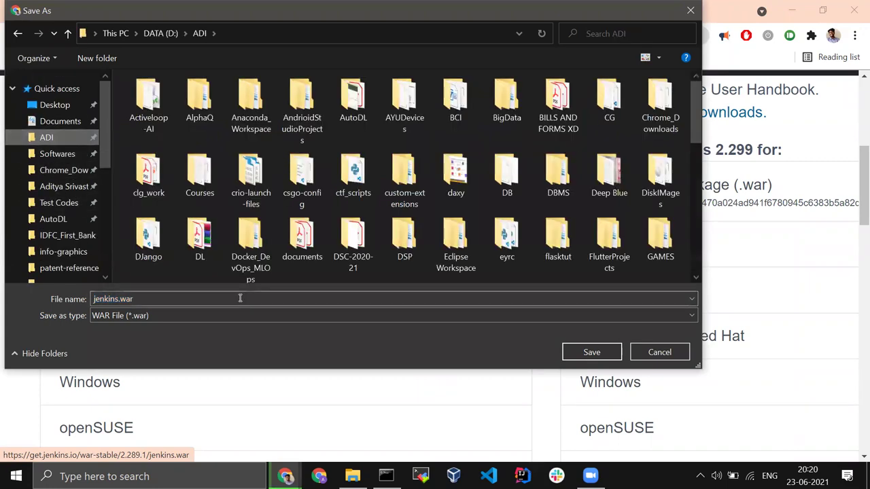
{"action": "left_click", "coordinate": [240, 299]}
{"action": "type", "text": "gscc"}
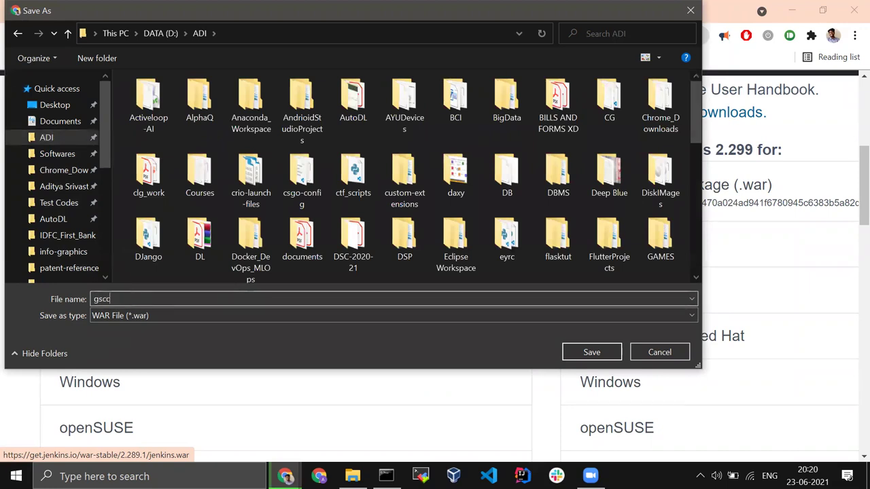
{"action": "key", "text": "BackSpace"}
{"action": "key", "text": "BackSpace"}
{"action": "key", "text": "Down"}
{"action": "key", "text": "Down"}
{"action": "key", "text": "Return"}
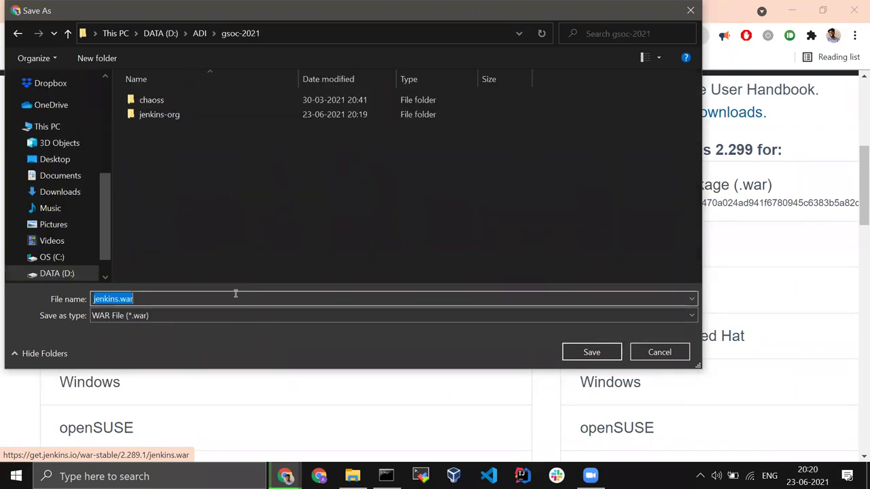
Save the download as jenkins.war in the jenkins-org\jenkins-2.289.1 folder
{"action": "double_click", "coordinate": [189, 113]}
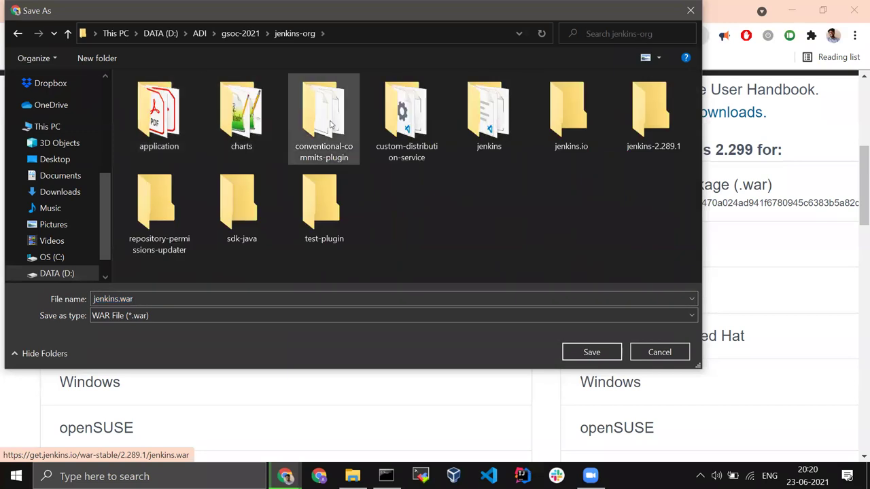
{"action": "left_click", "coordinate": [630, 113]}
{"action": "double_click", "coordinate": [639, 113]}
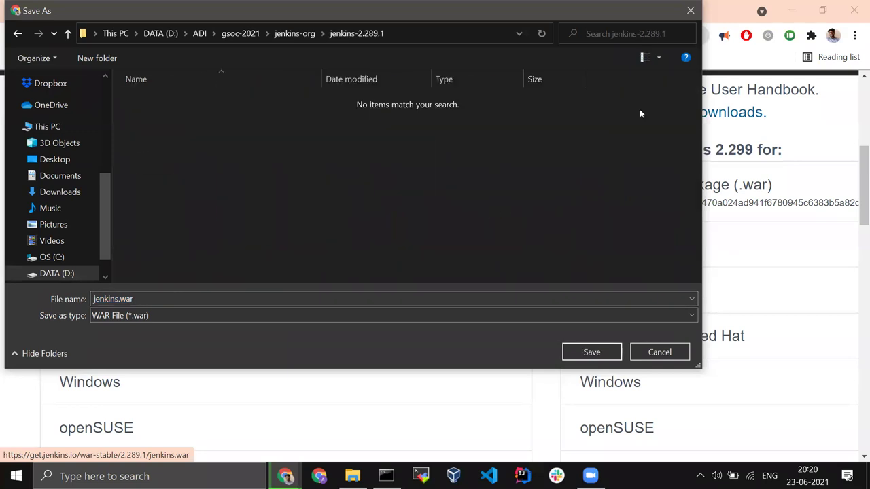
{"action": "left_click", "coordinate": [577, 355]}
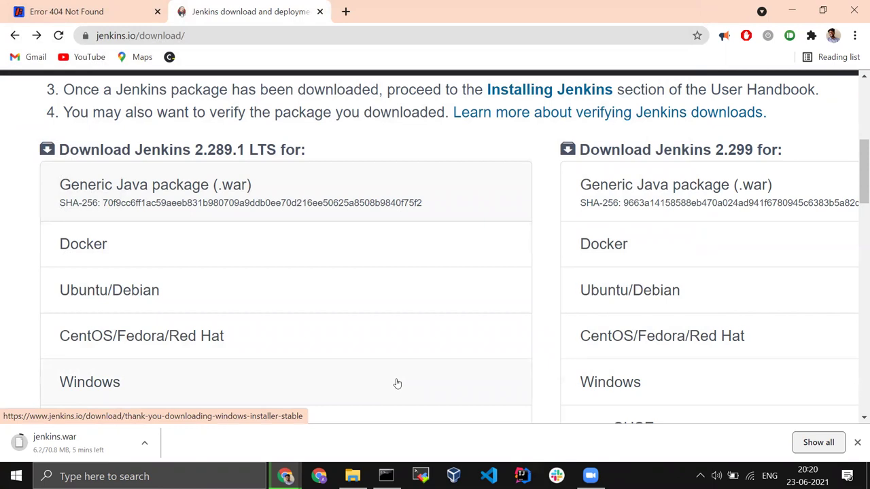
{"action": "key", "text": "ctrl+minus"}
{"action": "key", "text": "ctrl+minus"}
{"action": "key", "text": "ctrl+minus"}
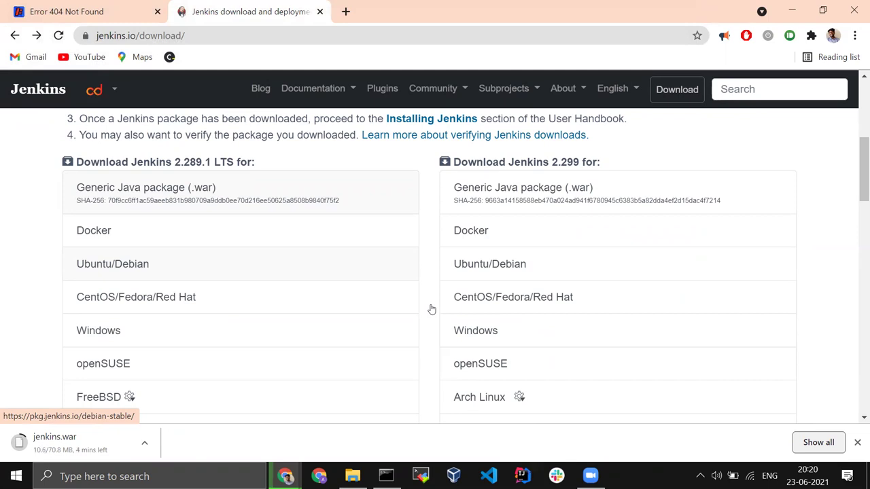
Switch to Command Prompt, create go.bat in nano with the line "set JENKINS_HOME=", and save it
{"action": "left_click", "coordinate": [394, 465]}
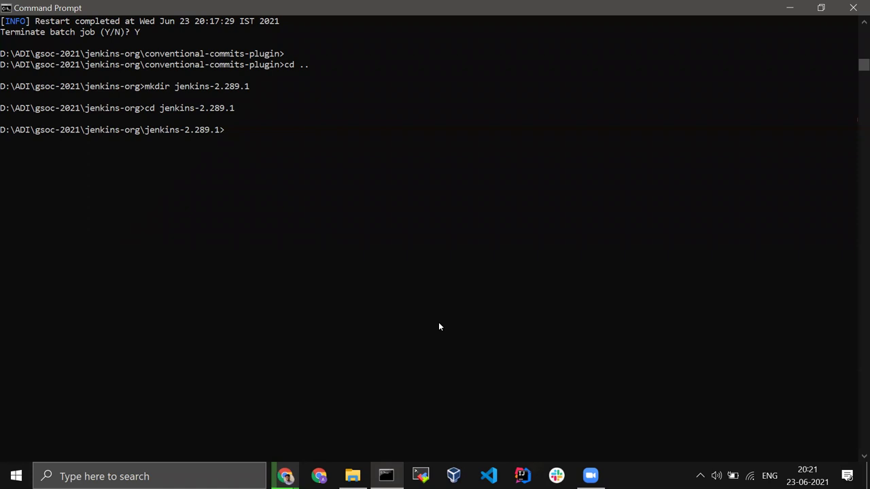
{"action": "type", "text": "nano go.bat"}
{"action": "key", "text": "Return"}
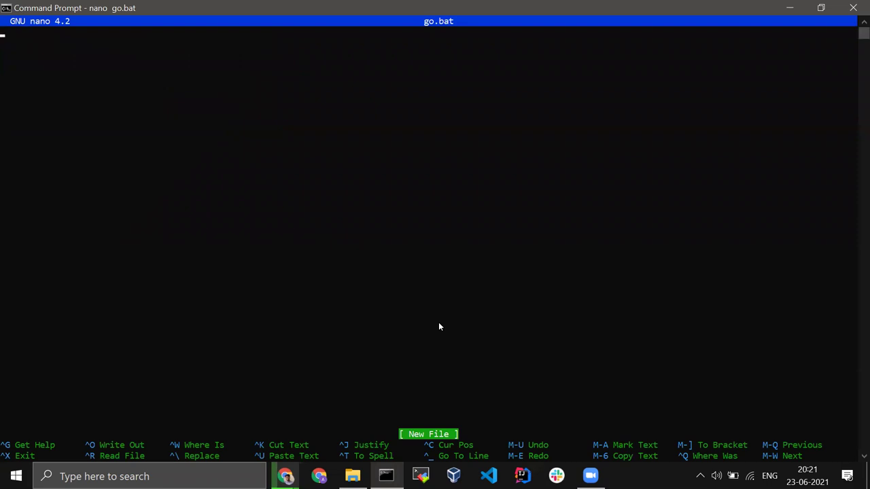
{"action": "type", "text": "set JENKINS_HOME"}
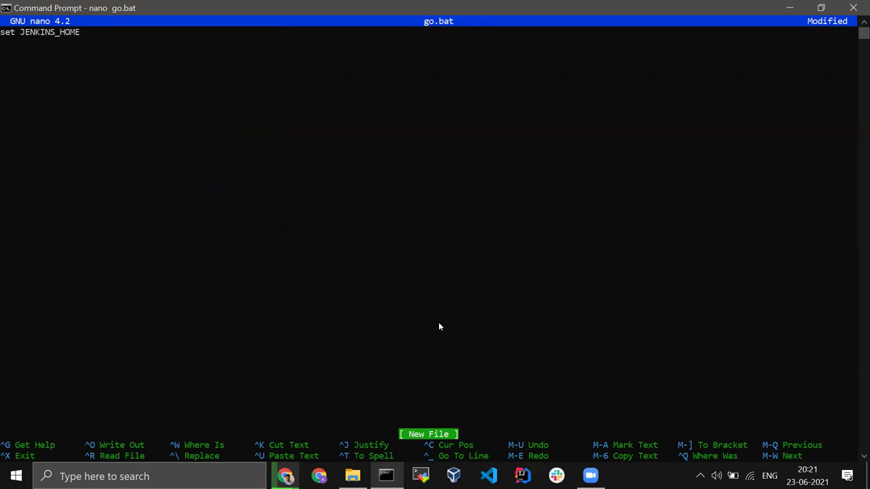
{"action": "type", "text": "="}
{"action": "key", "text": "ctrl+o"}
{"action": "key", "text": "Return"}
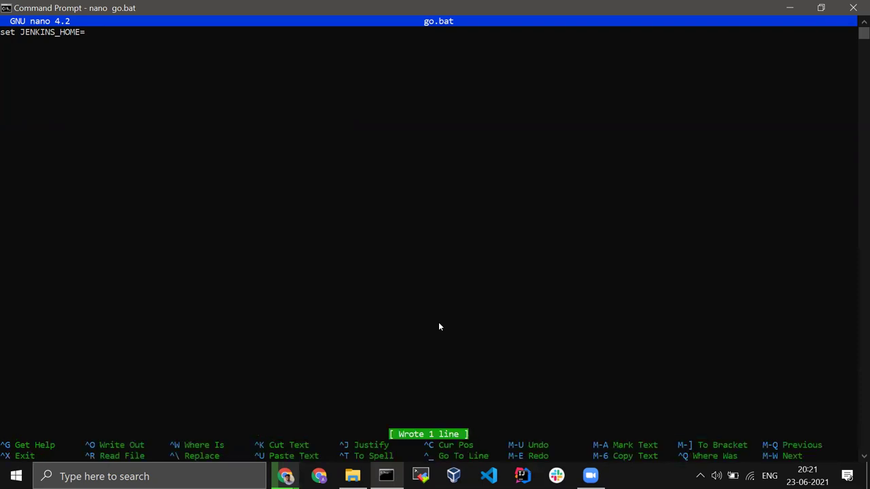
Exit nano and copy the folder path D:\ADI\gsoc-2021\jenkins-org\jenkins-2.289.1 from the command prompt
{"action": "key", "text": "alt+Tab"}
{"action": "key", "text": "alt+Tab"}
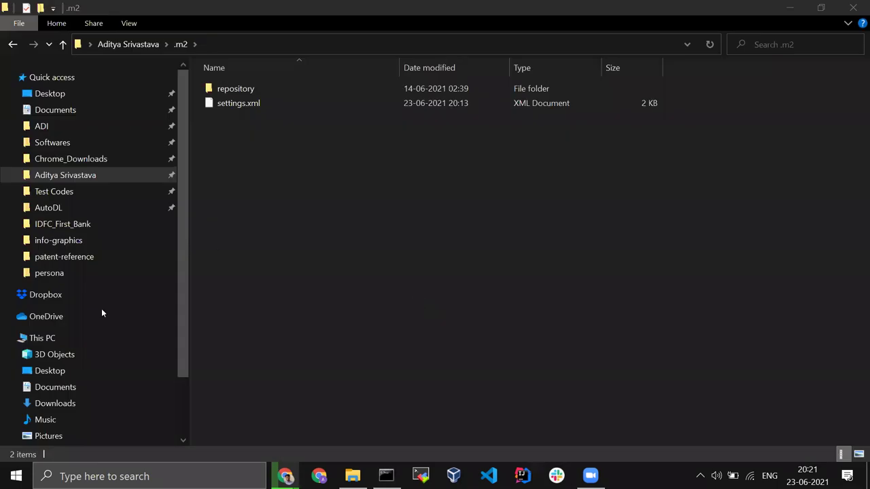
{"action": "key", "text": "alt+Tab"}
{"action": "key", "text": "ctrl+x"}
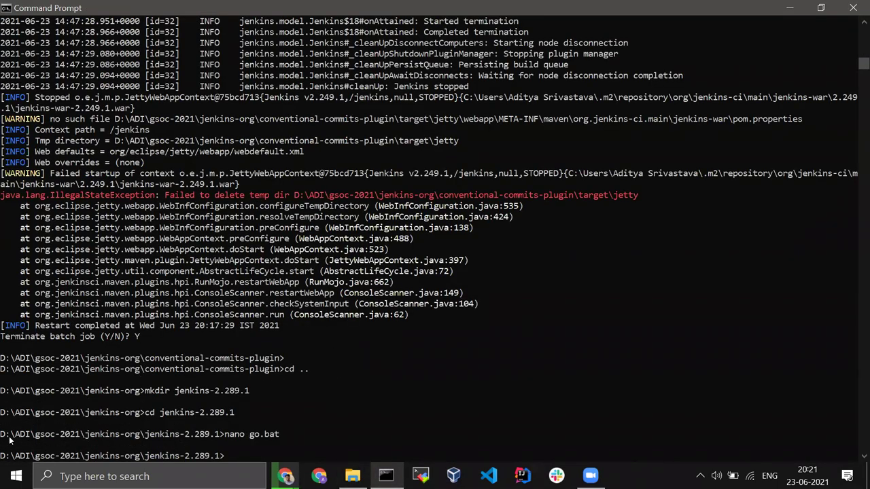
{"action": "left_click_drag", "start_coordinate": [3, 459], "coordinate": [217, 58]}
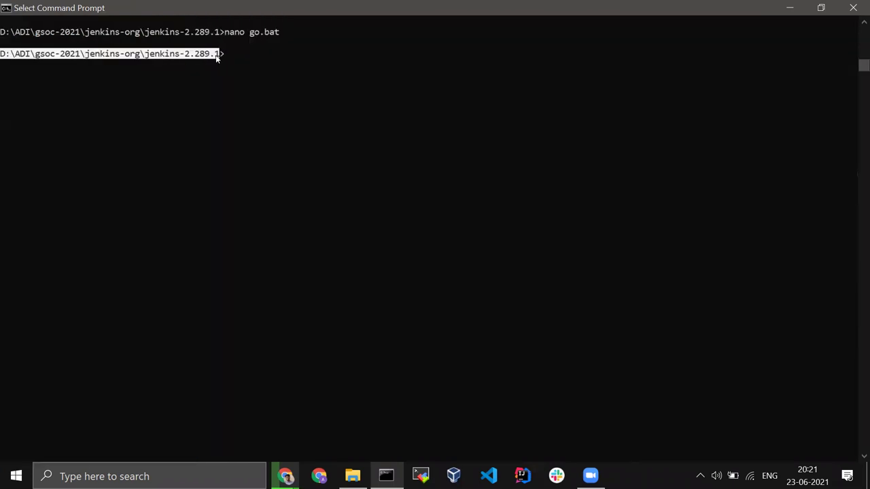
{"action": "key", "text": "ctrl+c"}
Reopen go.bat in nano and set JENKINS_HOME to D:\ADI\gsoc-2021\jenkins-org\jenkins-2.289.1
{"action": "key", "text": "Up"}
{"action": "key", "text": "Return"}
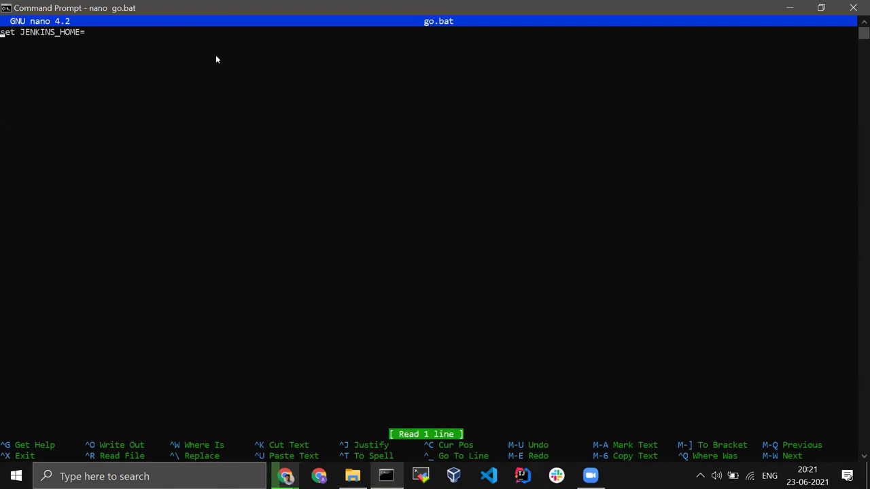
{"action": "key", "text": "Left"}
{"action": "key", "text": "ctrl+v"}
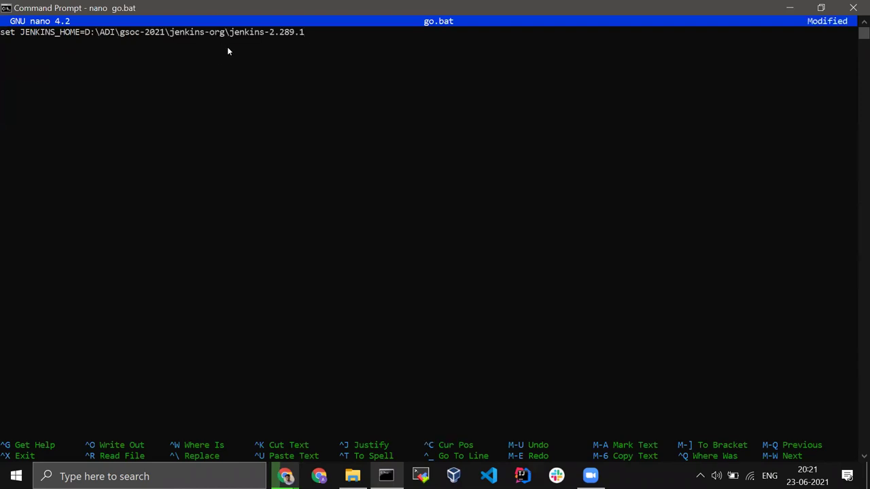
Add the line "java -jar jenkins.war" to go.bat, save the file and exit nano
{"action": "key", "text": "Return"}
{"action": "type", "text": "java -jar jenkins.war"}
{"action": "key", "text": "ctrl+o"}
{"action": "key", "text": "Return"}
{"action": "key", "text": "ctrl+x"}
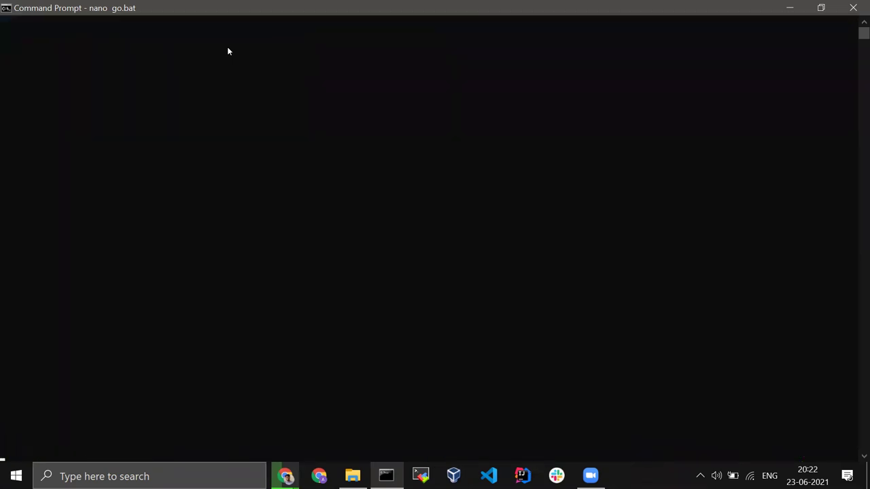
Reopen go.bat in nano to review its saved contents, and exit without changes
{"action": "key", "text": "Up"}
{"action": "key", "text": "Return"}
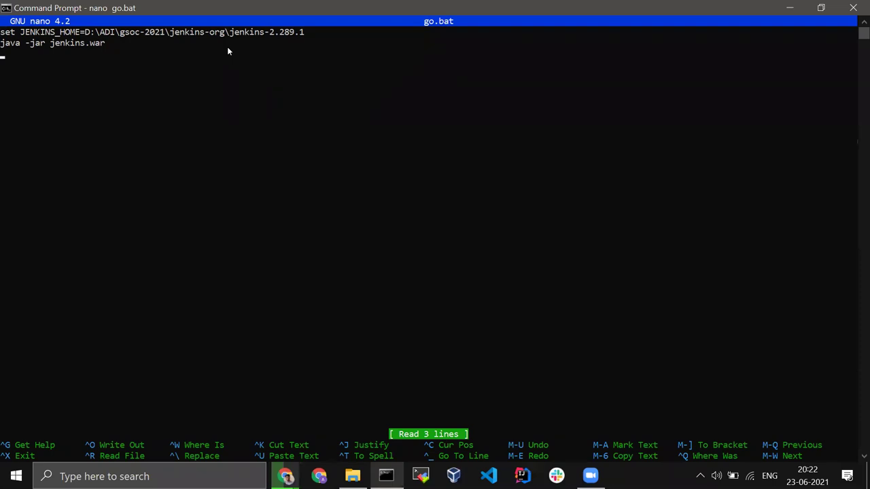
{"action": "key", "text": "ctrl+x"}
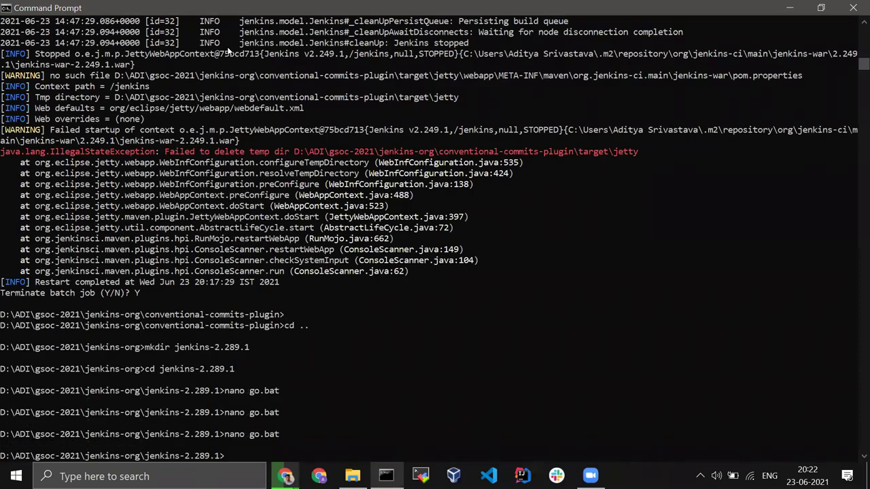
{"action": "scroll", "coordinate": [273, 155], "scroll_direction": "down", "scroll_amount": 7}
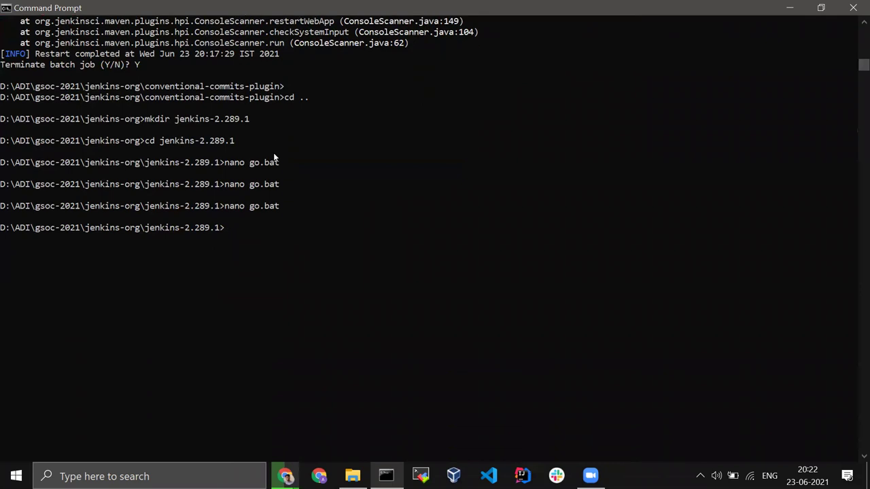
List the files in the jenkins-2.289.1 folder and check the jenkins.war download progress in Chrome
{"action": "type", "text": "ls"}
{"action": "key", "text": "Return"}
{"action": "key", "text": "alt+Tab"}
{"action": "key", "text": "Tab"}
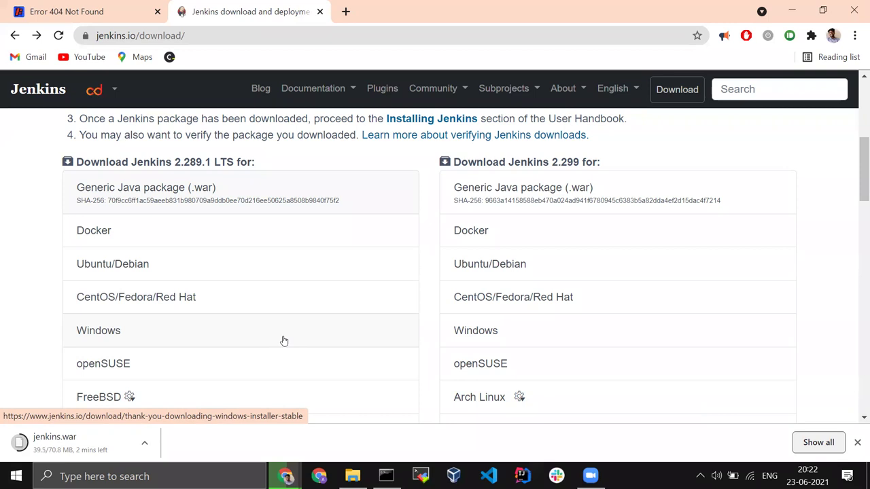
Switch to File Explorer and search the Chrome_Downloads folder for "jenkins"
{"action": "mouse_move", "coordinate": [352, 476]}
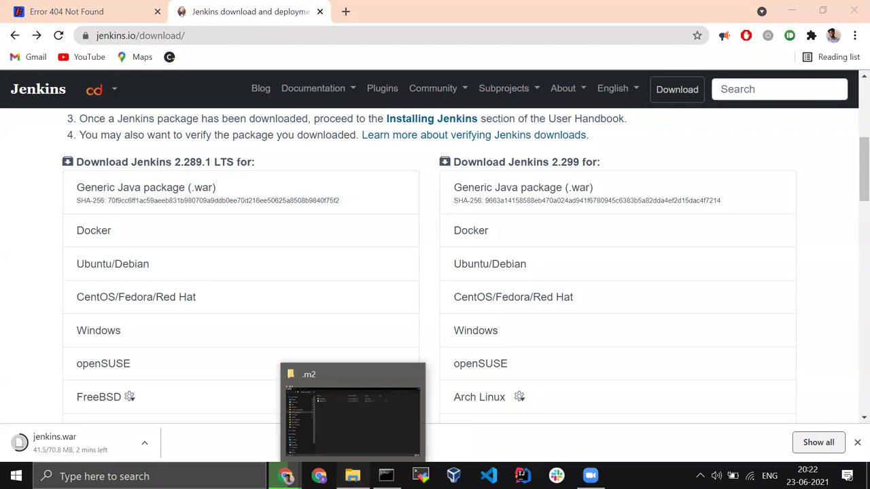
{"action": "left_click", "coordinate": [353, 408]}
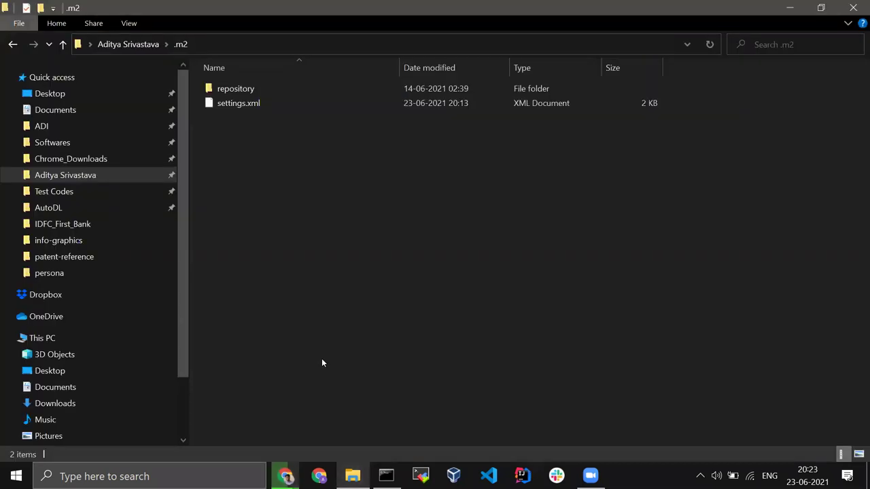
{"action": "left_click", "coordinate": [116, 162]}
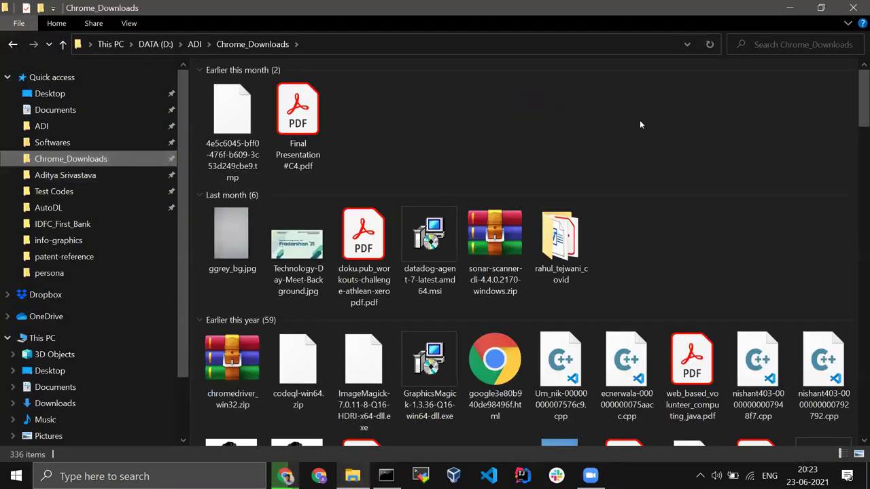
{"action": "left_click", "coordinate": [762, 47]}
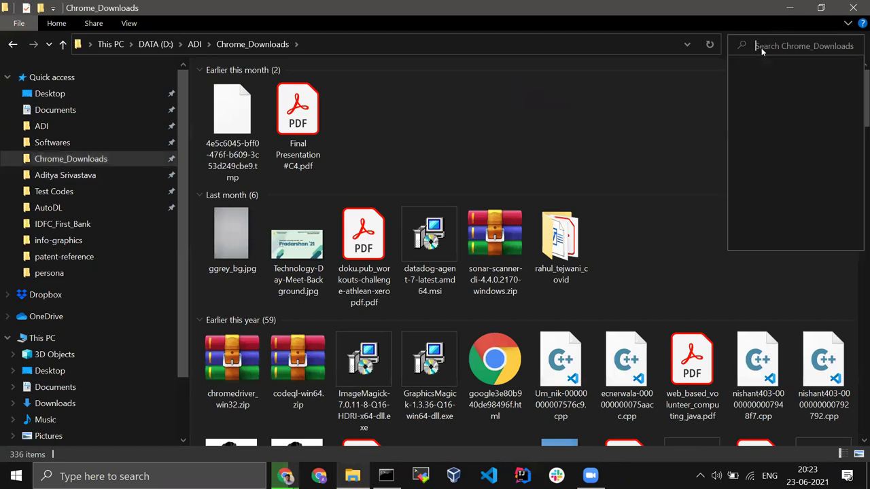
{"action": "type", "text": "jenkins"}
{"action": "key", "text": "Return"}
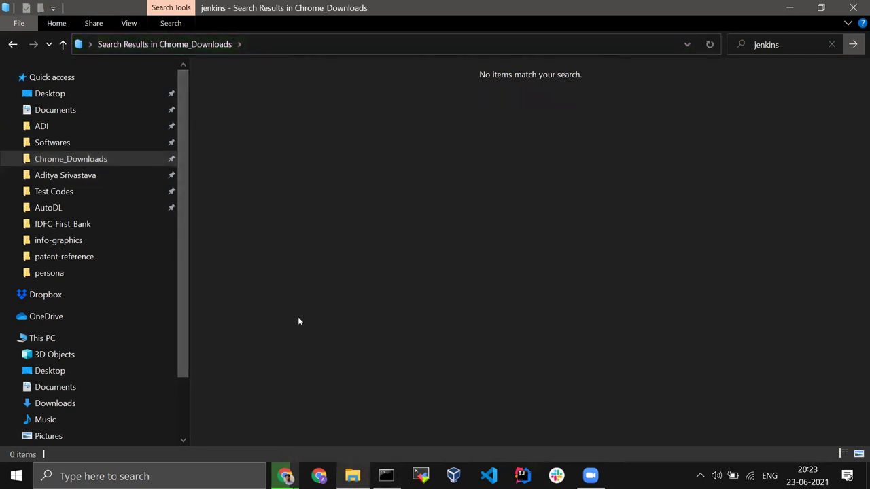
Check the file listing in Command Prompt, and browse the ADI folder on DATA (D:) in File Explorer
{"action": "key", "text": "alt+Tab"}
{"action": "key", "text": "alt+Tab"}
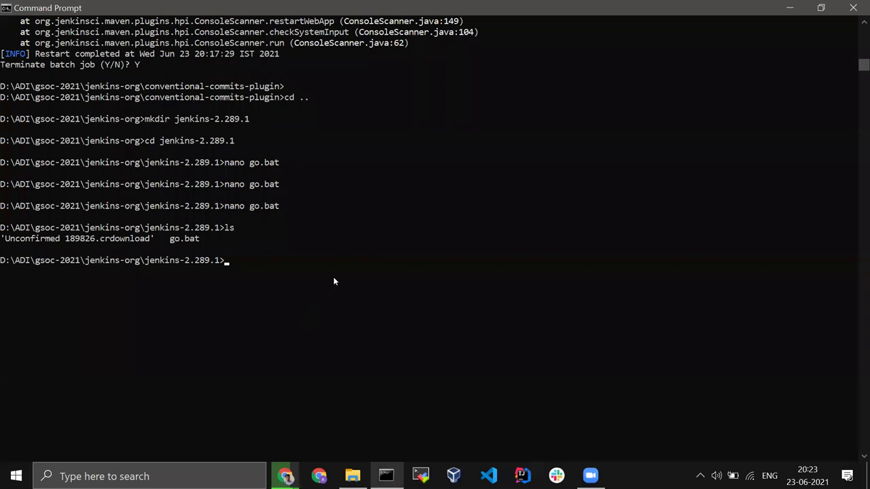
{"action": "key", "text": "alt+Tab"}
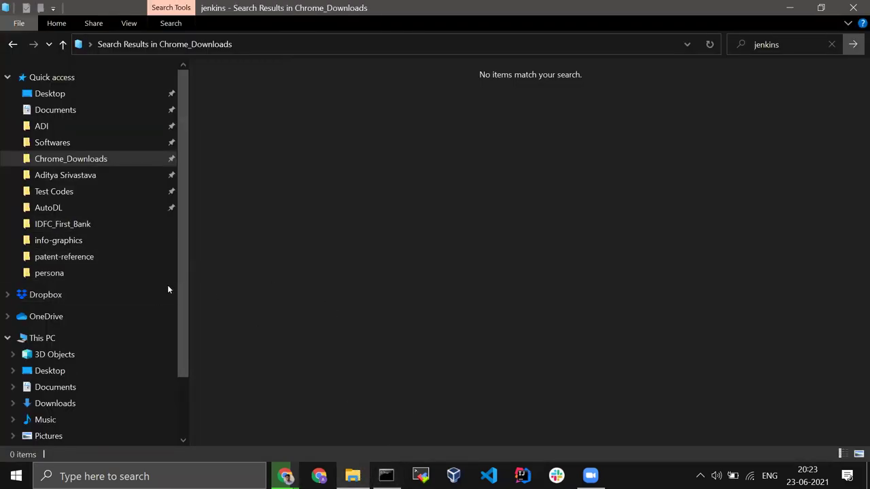
{"action": "left_click", "coordinate": [125, 131]}
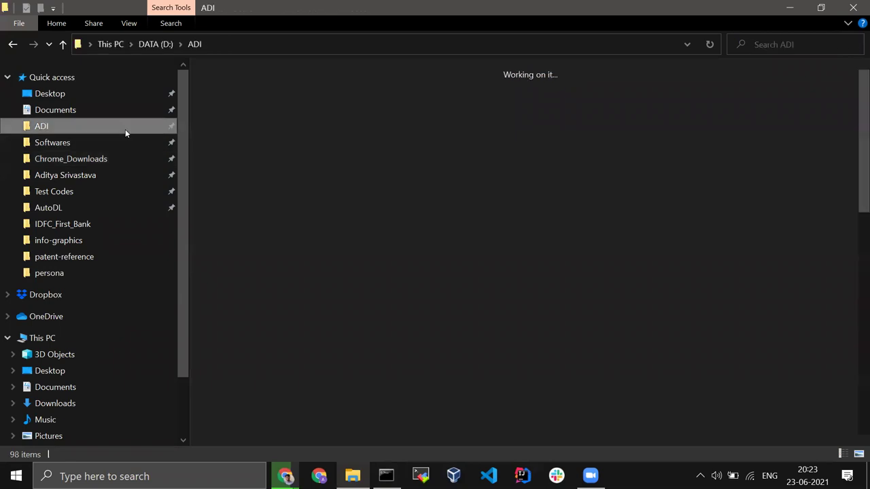
{"action": "scroll", "coordinate": [442, 354], "scroll_direction": "down", "scroll_amount": 2}
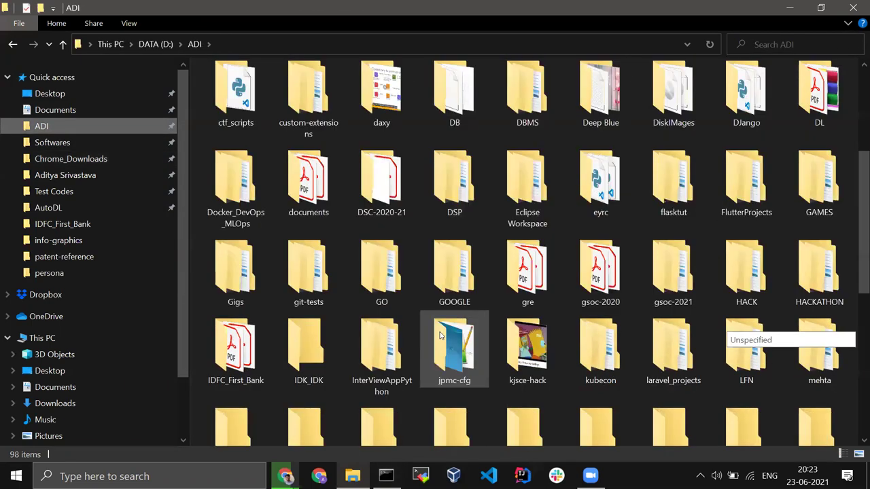
{"action": "scroll", "coordinate": [440, 335], "scroll_direction": "down", "scroll_amount": 4}
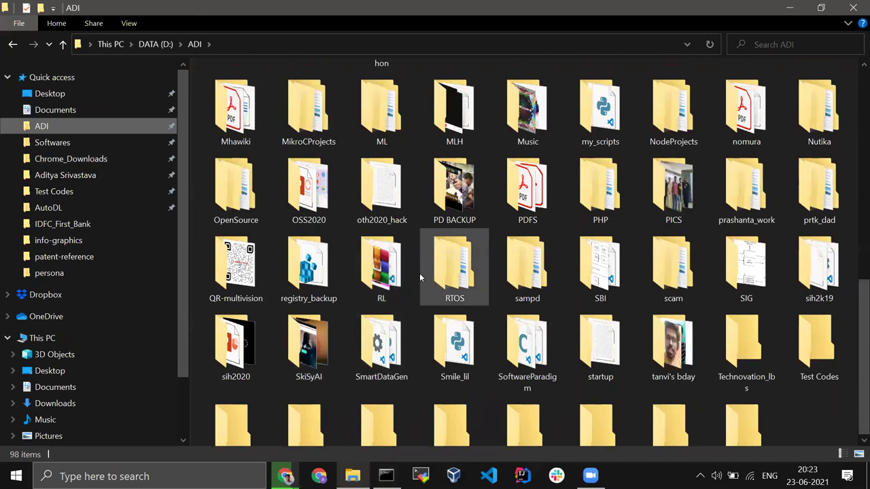
{"action": "scroll", "coordinate": [435, 279], "scroll_direction": "up", "scroll_amount": 1}
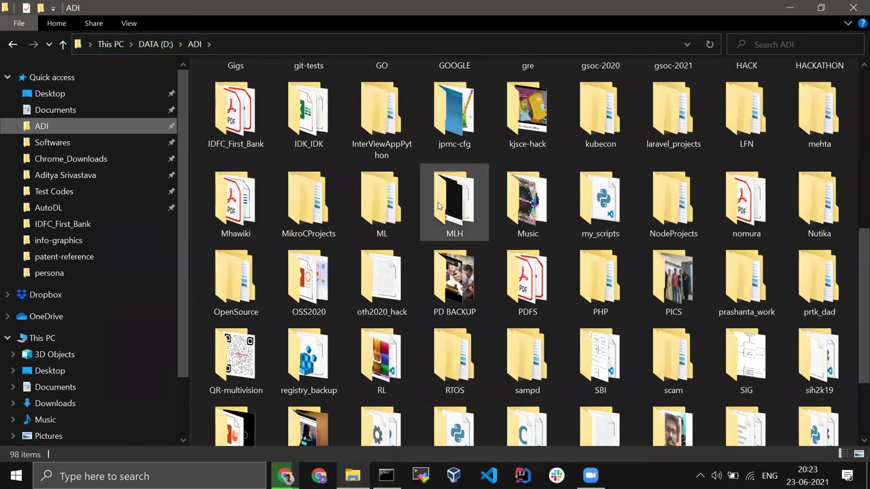
Find the gsoc-2021 folder inside ADI and open its jenkins-org subfolder
{"action": "left_click", "coordinate": [454, 112]}
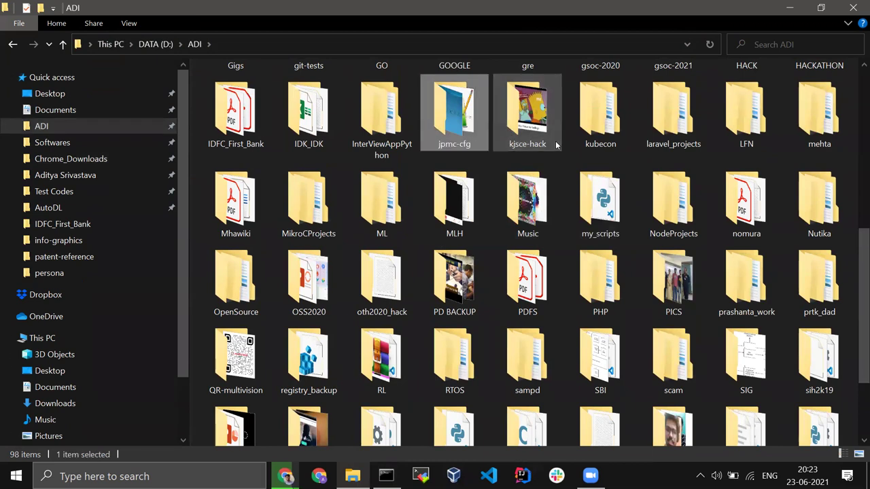
{"action": "scroll", "coordinate": [555, 144], "scroll_direction": "up", "scroll_amount": 2}
{"action": "key", "text": "h"}
{"action": "key", "text": "g"}
{"action": "key", "text": "i"}
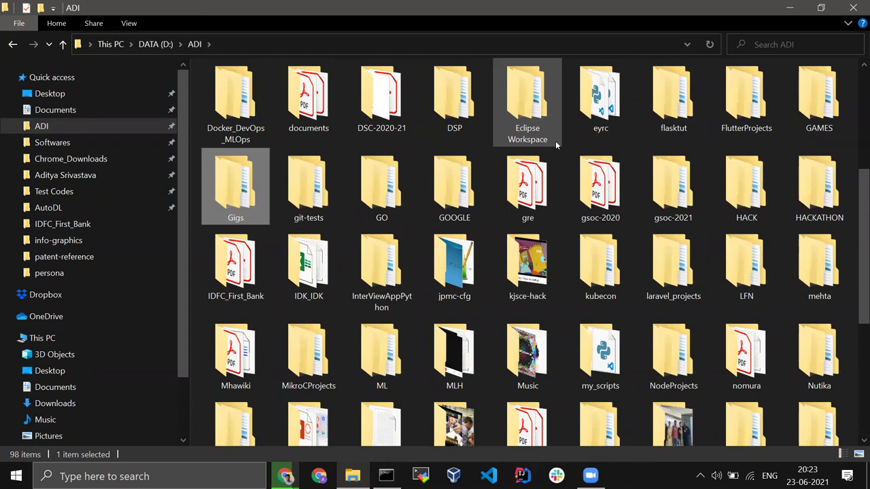
{"action": "key", "text": "g"}
{"action": "key", "text": "g"}
{"action": "key", "text": "s"}
{"action": "key", "text": "Right"}
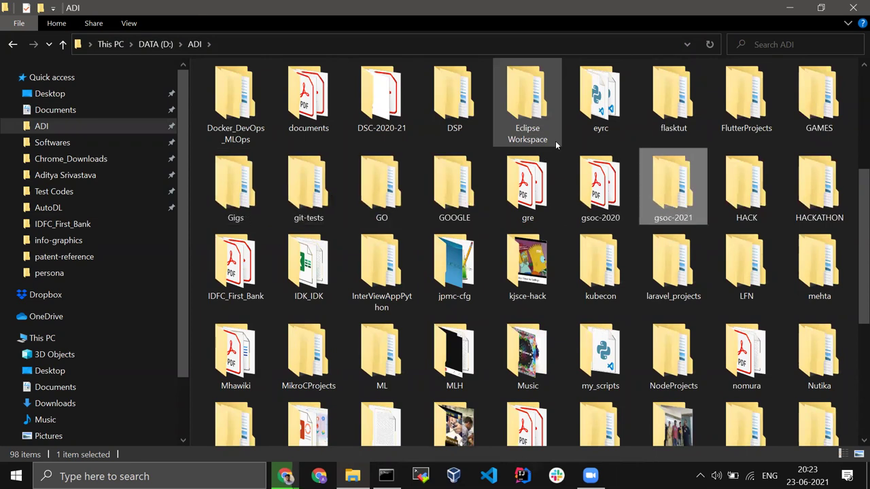
{"action": "key", "text": "Return"}
{"action": "key", "text": "Return"}
{"action": "key", "text": "Down"}
{"action": "key", "text": "Up"}
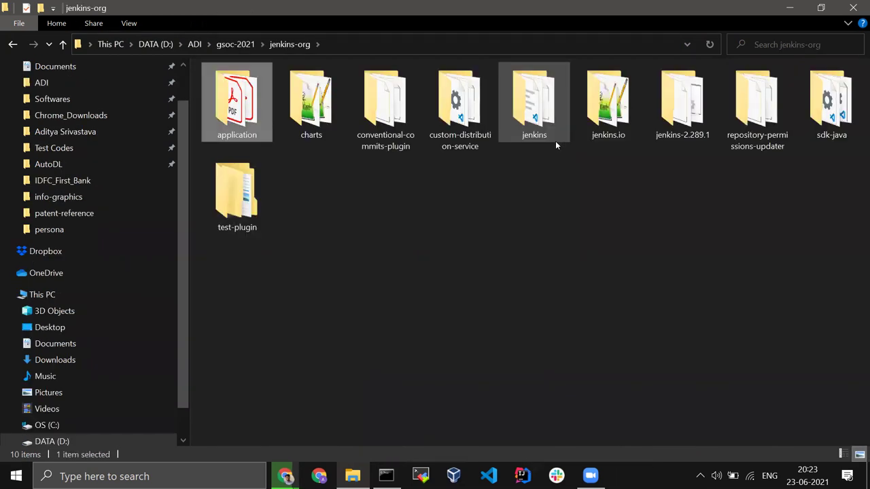
Search the jenkins-org folder for "jenkins" and ".war", and try to open the first jenkins-war result
{"action": "left_click", "coordinate": [826, 47]}
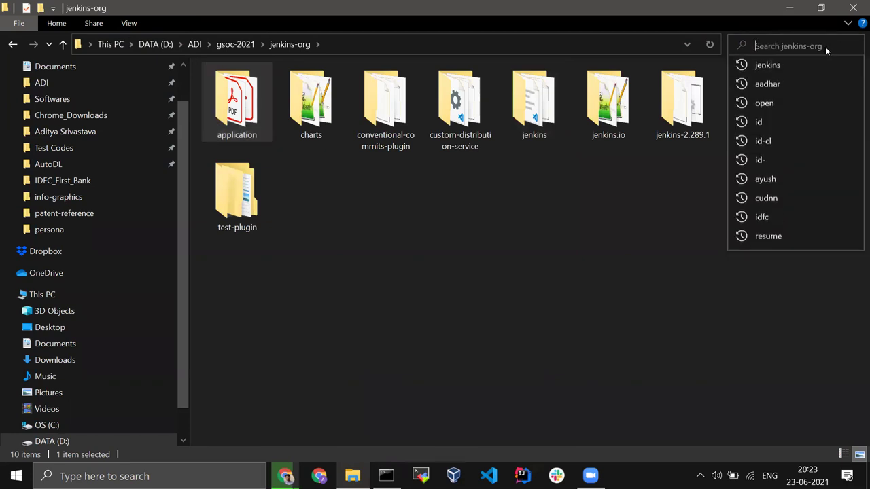
{"action": "type", "text": "jenkins"}
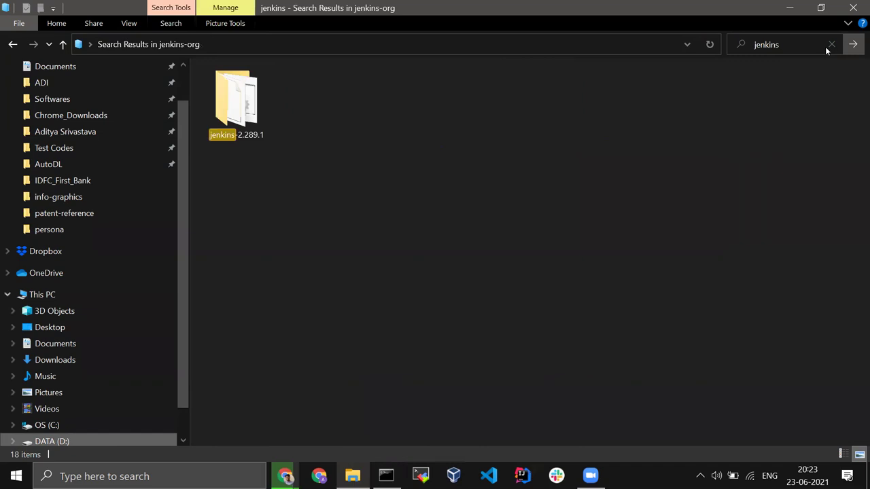
{"action": "left_click", "coordinate": [782, 48]}
{"action": "type", "text": ".war"}
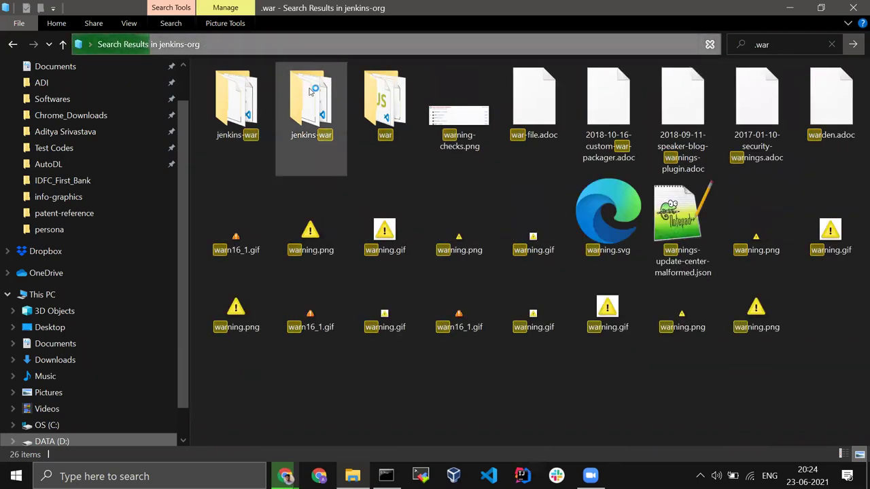
{"action": "double_click", "coordinate": [236, 102]}
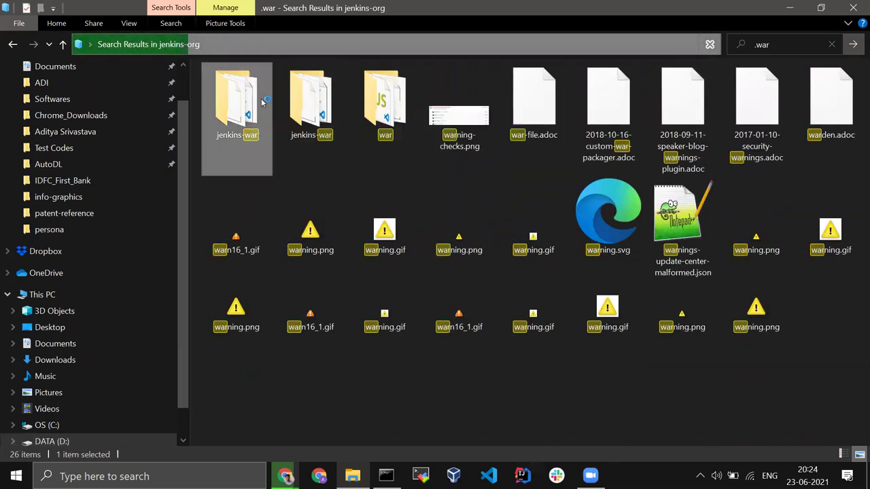
Search jenkins-org for "jenkins.war", inspect the jenkins-war folder found, and go back to the search results
{"action": "left_click", "coordinate": [176, 45]}
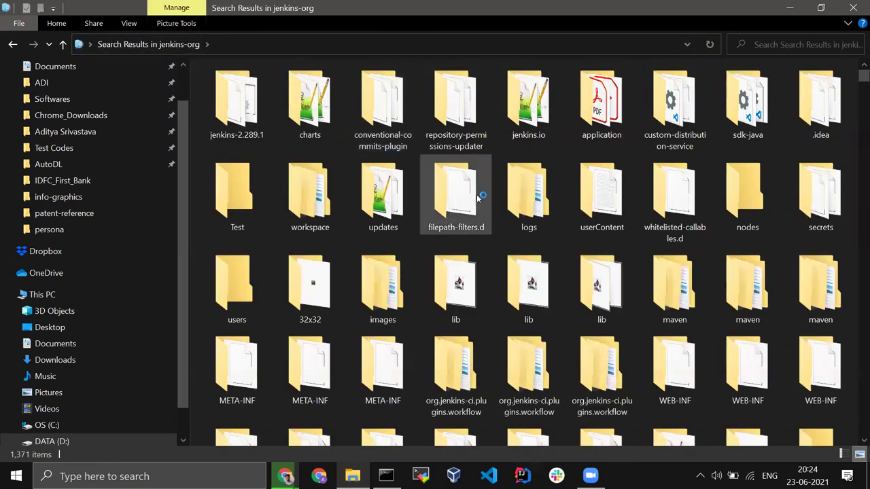
{"action": "left_click", "coordinate": [788, 44]}
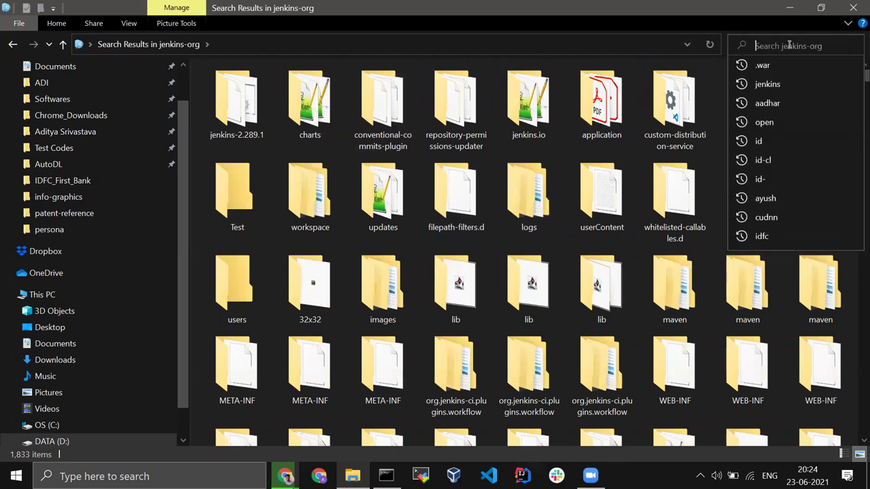
{"action": "type", "text": "jenkins.war"}
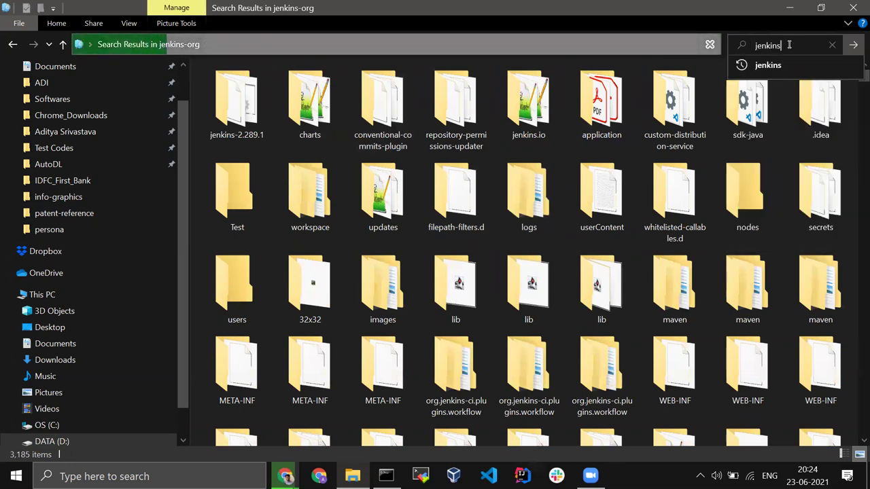
{"action": "key", "text": "Return"}
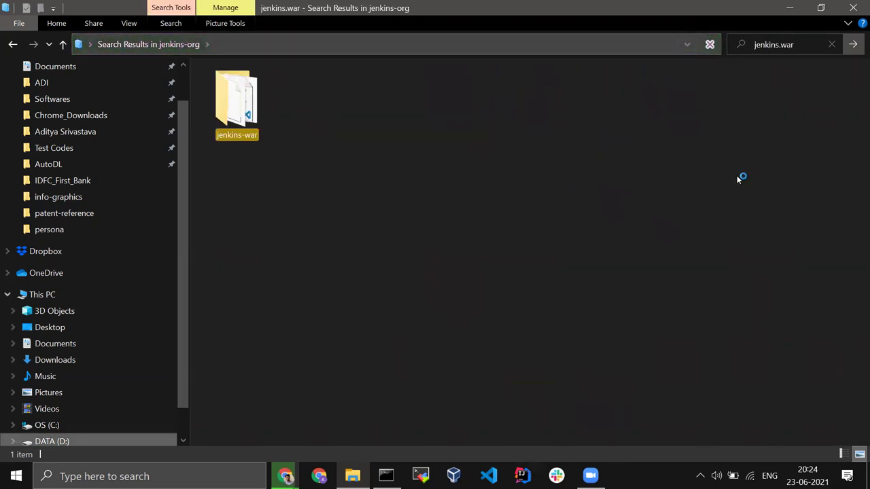
{"action": "double_click", "coordinate": [237, 88]}
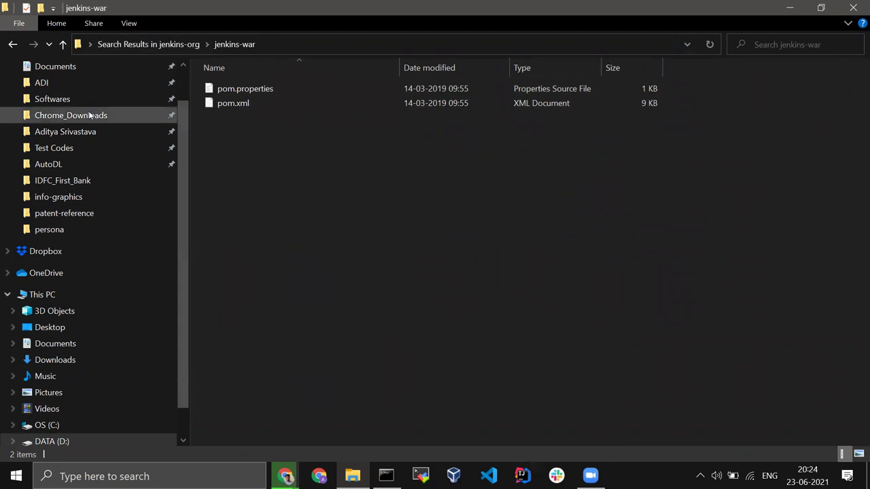
{"action": "left_click", "coordinate": [10, 49]}
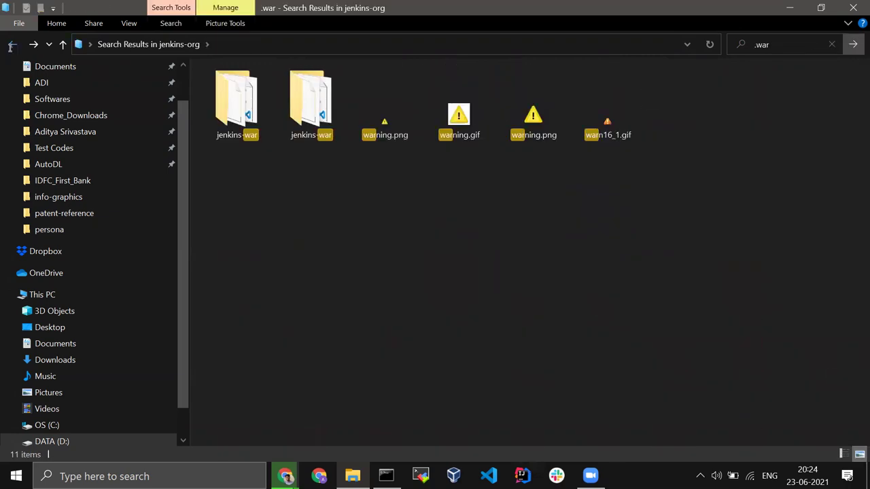
Look inside the sdk-java folder in jenkins-org, return to jenkins-org, and check the jenkins.war download in Chrome
{"action": "left_click", "coordinate": [10, 49]}
{"action": "left_click", "coordinate": [513, 196]}
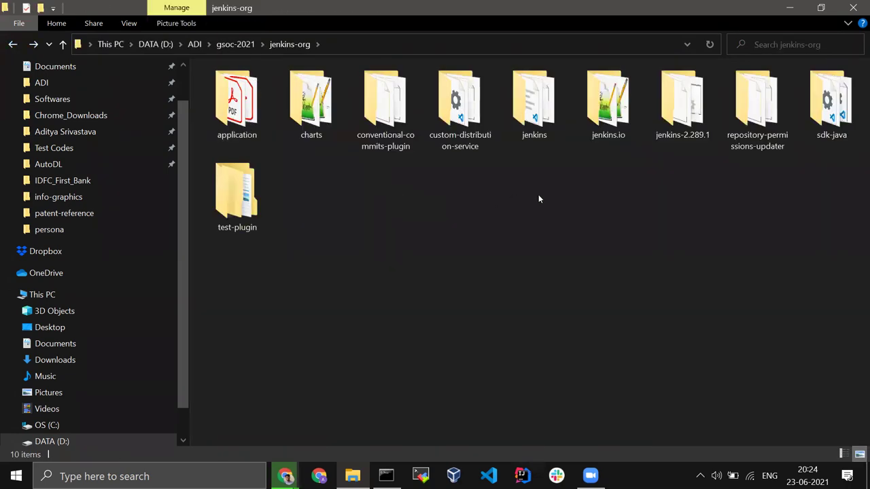
{"action": "double_click", "coordinate": [855, 120]}
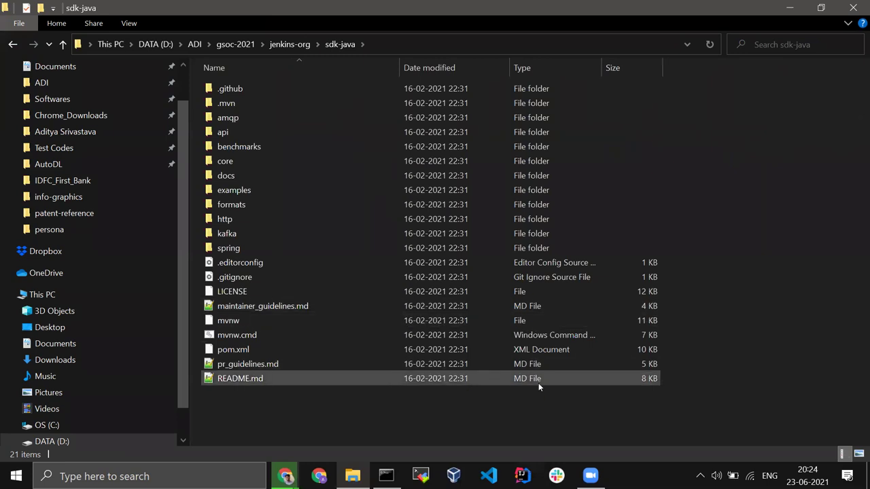
{"action": "left_click", "coordinate": [297, 44]}
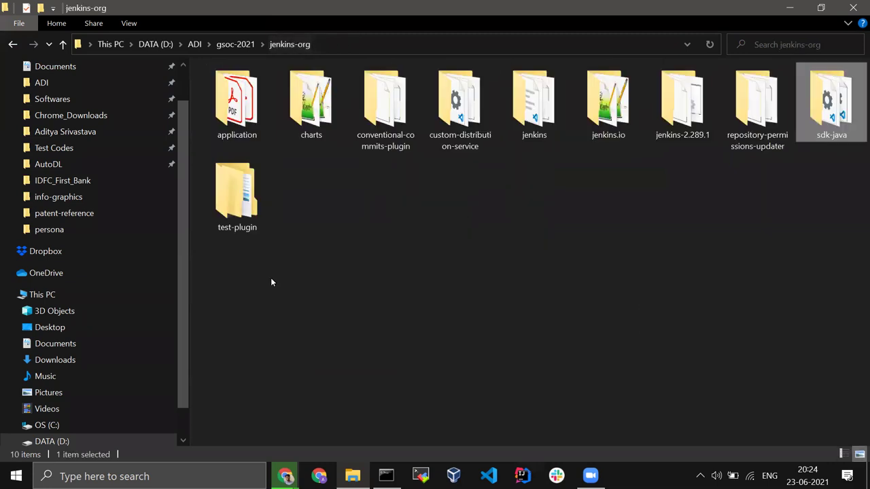
{"action": "key", "text": "alt+Tab"}
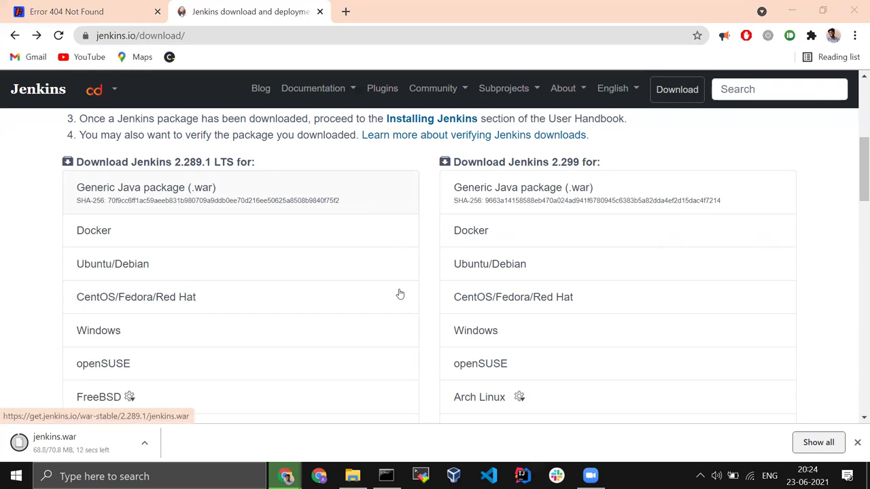
{"action": "key", "text": "alt+Tab"}
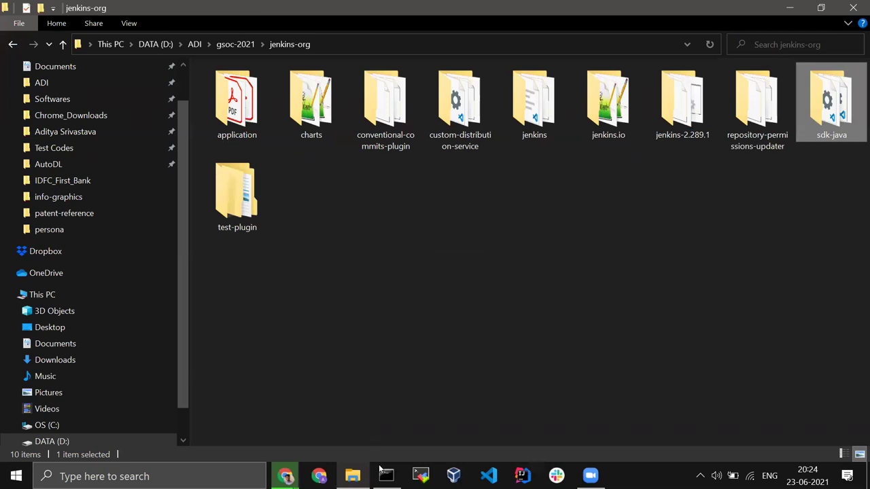
List the files of the jenkins-2.289.1 folder in Command Prompt with ls
{"action": "mouse_move", "coordinate": [385, 475]}
{"action": "left_click", "coordinate": [393, 410]}
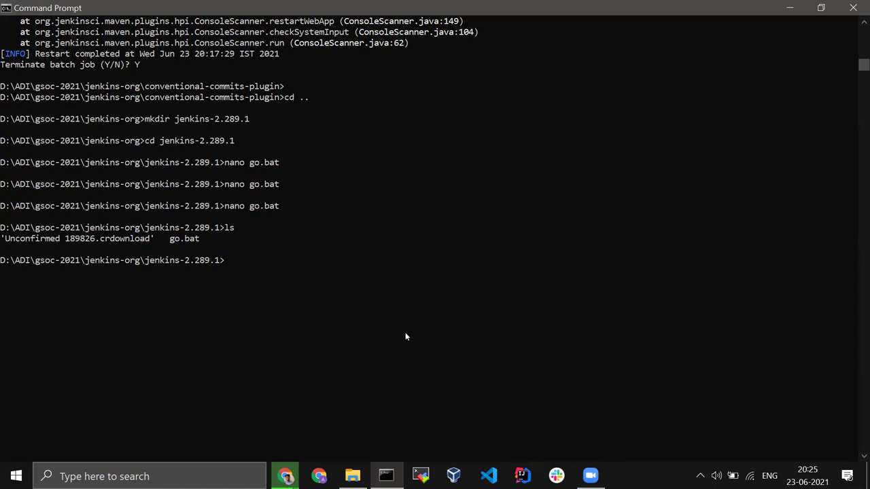
{"action": "type", "text": "ls"}
{"action": "key", "text": "Return"}
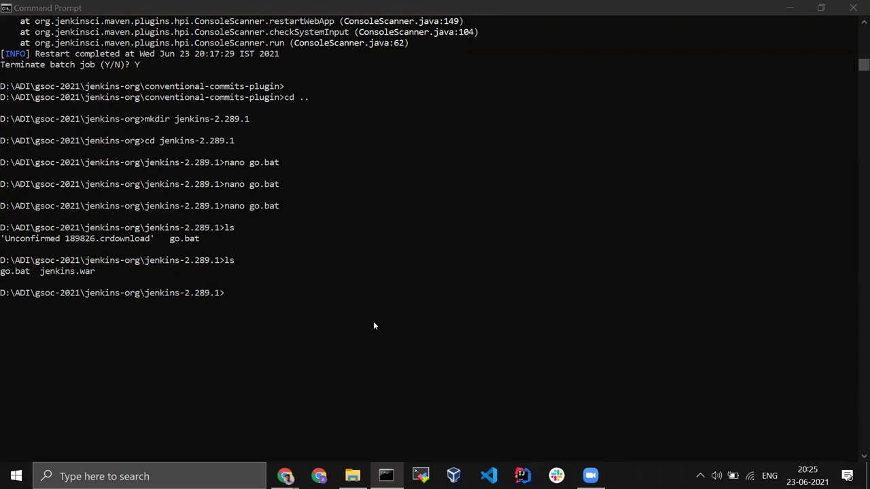
Run go.bat in the jenkins-2.289.1 folder to start the Jenkins server
{"action": "left_click", "coordinate": [330, 311]}
{"action": "left_click", "coordinate": [321, 275]}
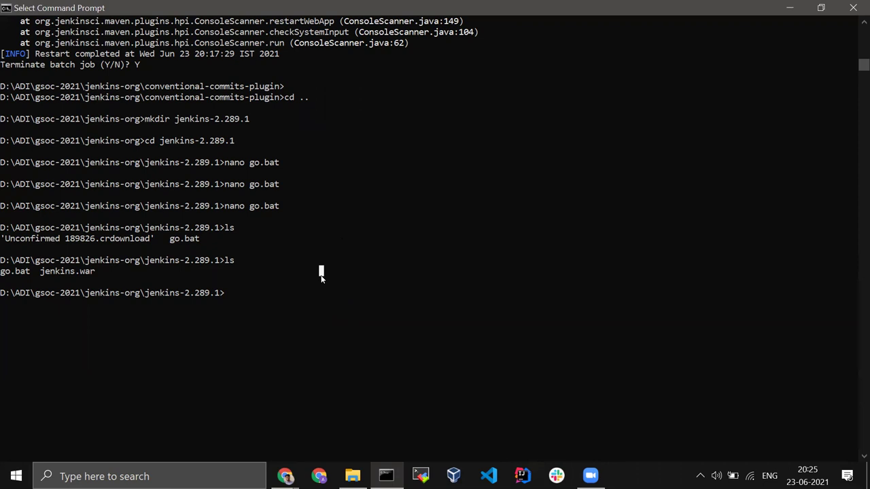
{"action": "key", "text": "Return"}
{"action": "type", "text": "go.bat"}
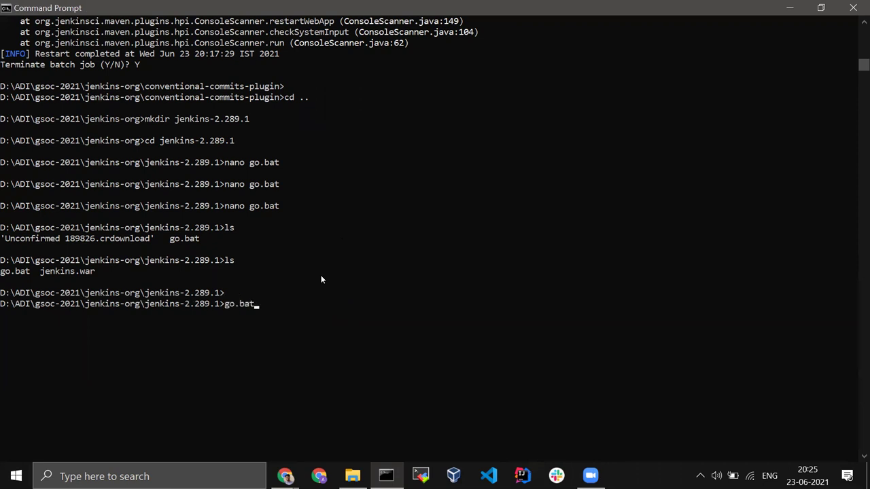
{"action": "key", "text": "Return"}
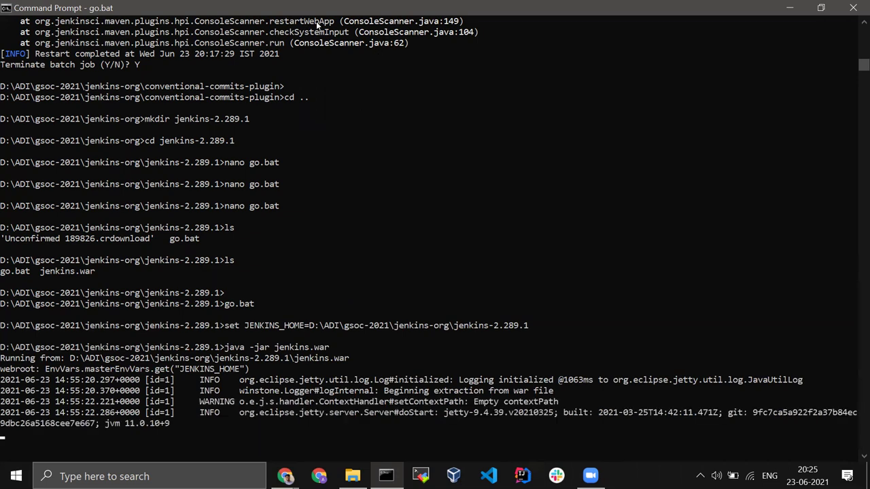
{"action": "left_click", "coordinate": [375, 86]}
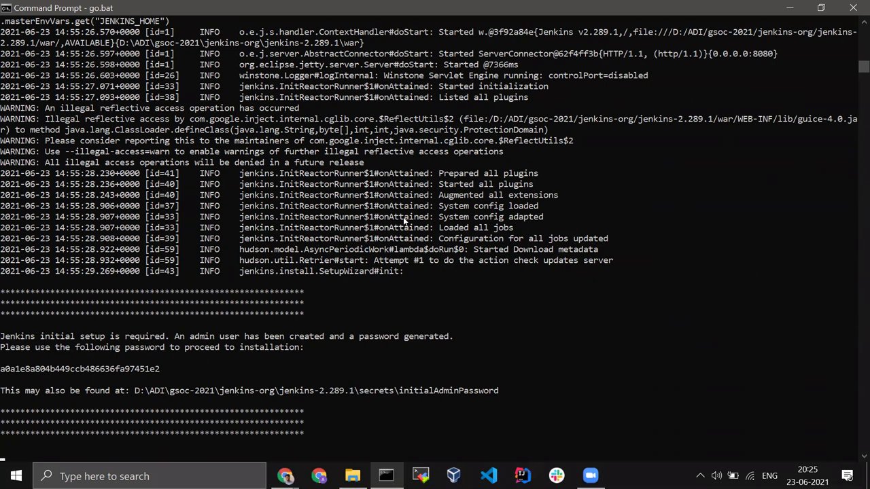
Copy the generated initial admin password from the startup log, and point out the path of the initialAdminPassword file
{"action": "double_click", "coordinate": [122, 368]}
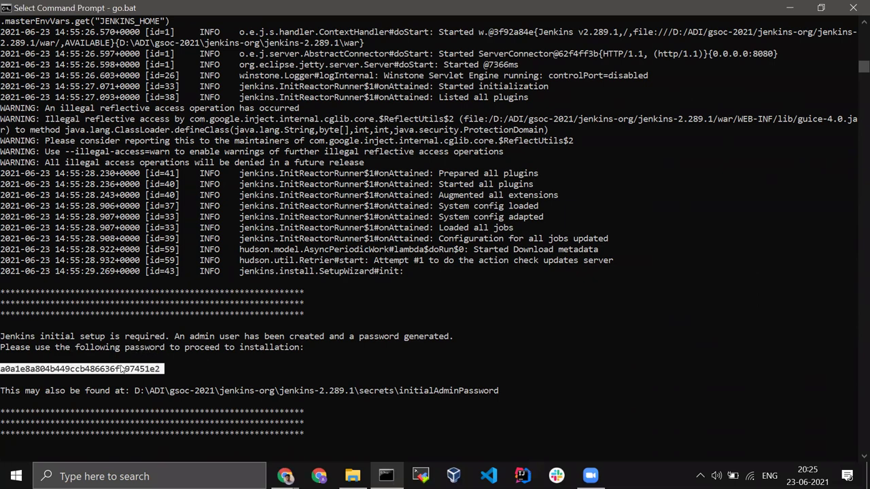
{"action": "key", "text": "ctrl+c"}
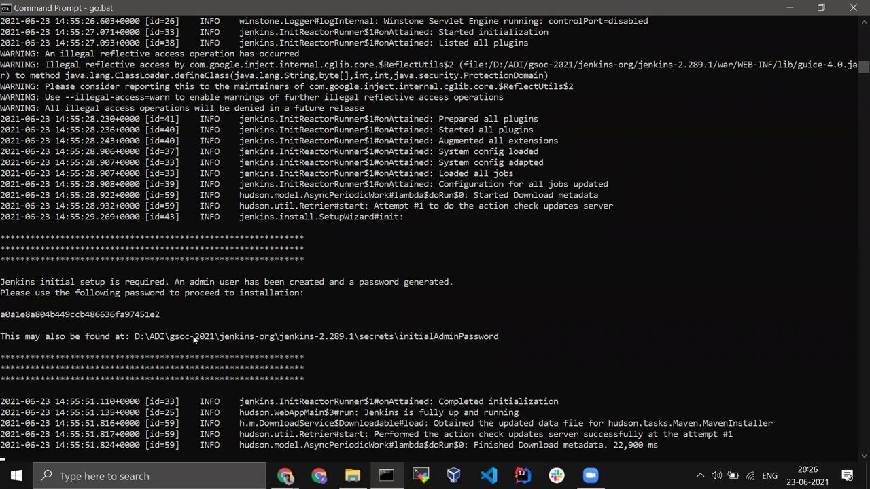
{"action": "left_click_drag", "start_coordinate": [177, 338], "coordinate": [495, 342]}
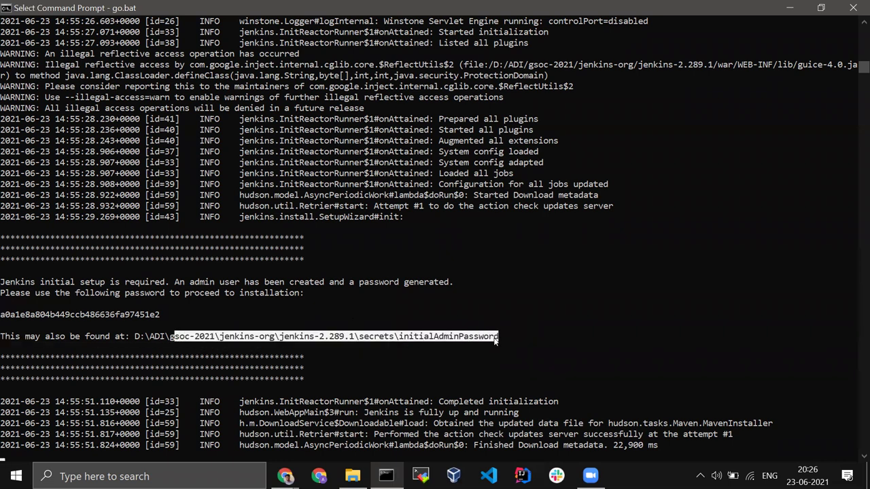
{"action": "left_click", "coordinate": [476, 356]}
{"action": "left_click", "coordinate": [432, 356]}
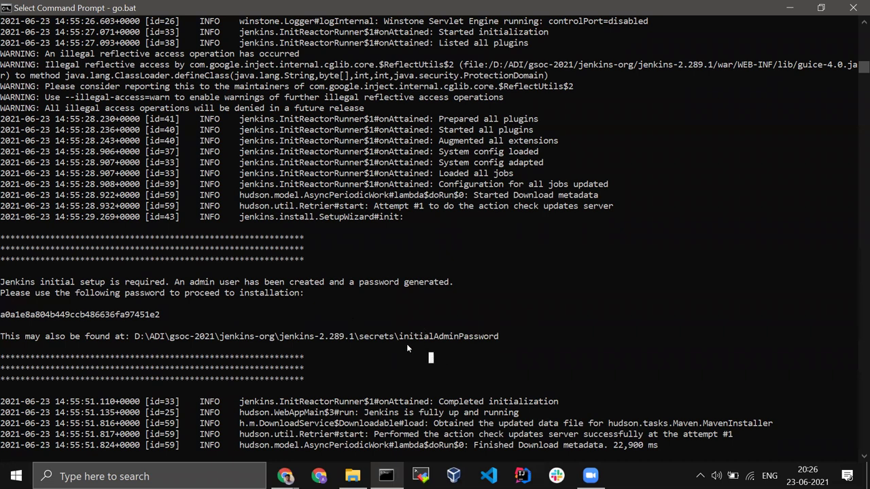
Switch to File Explorer and open the jenkins-2.289.1 folder to view the files in it
{"action": "mouse_move", "coordinate": [367, 476]}
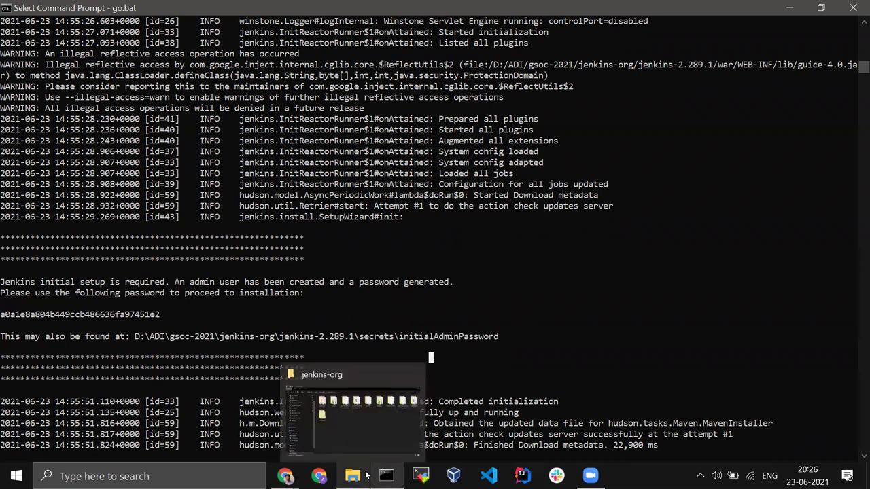
{"action": "left_click", "coordinate": [370, 448]}
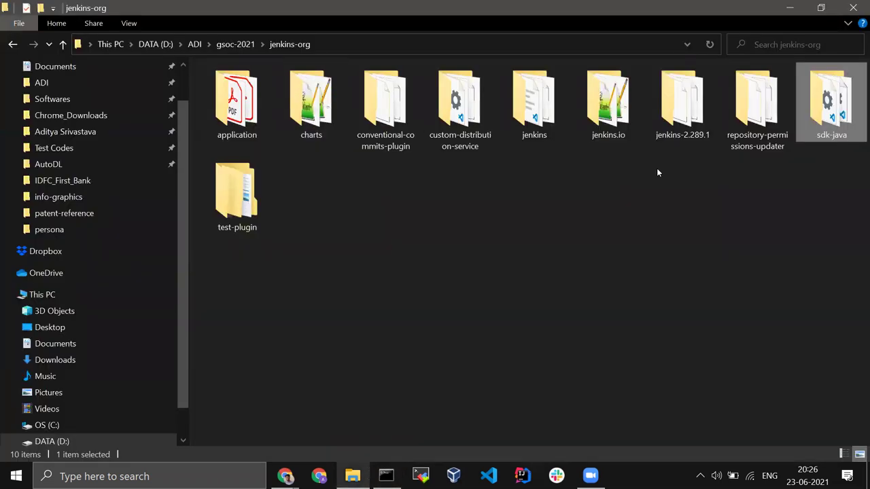
{"action": "left_click", "coordinate": [683, 122]}
{"action": "double_click", "coordinate": [682, 119]}
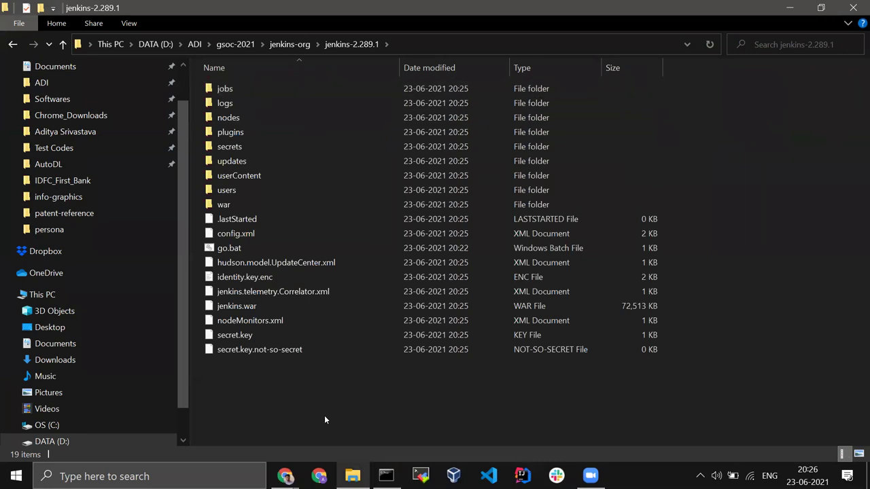
Switch to Chrome and reload the localhost:8080/jenkins/ page
{"action": "key", "text": "alt+Tab"}
{"action": "key", "text": "alt+Tab"}
{"action": "key", "text": "alt+Tab"}
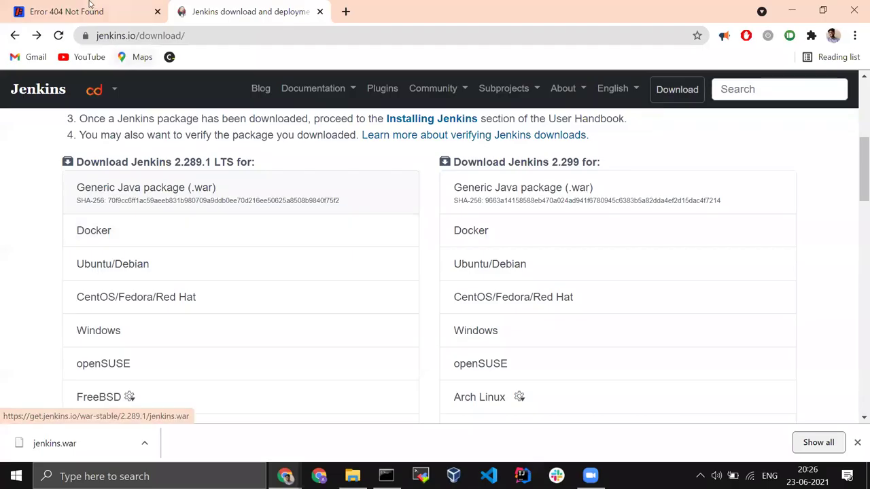
{"action": "left_click", "coordinate": [89, 5]}
{"action": "left_click", "coordinate": [59, 36]}
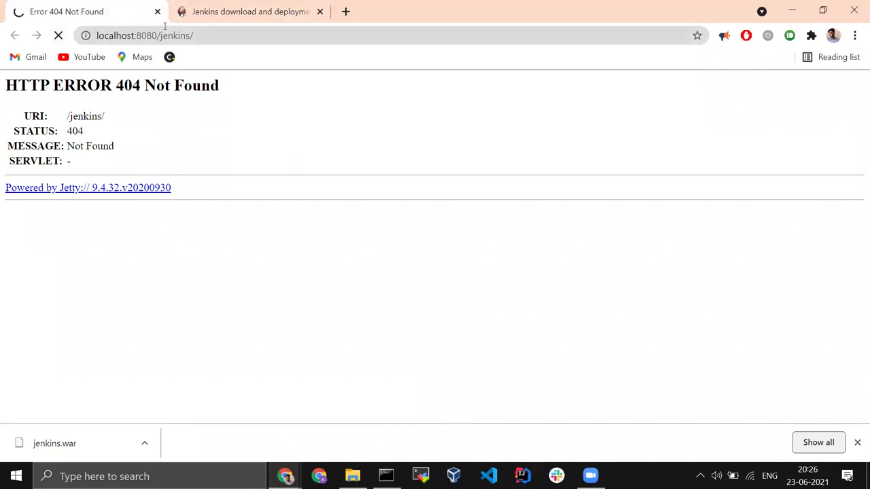
{"action": "left_click_drag", "start_coordinate": [161, 35], "coordinate": [232, 39]}
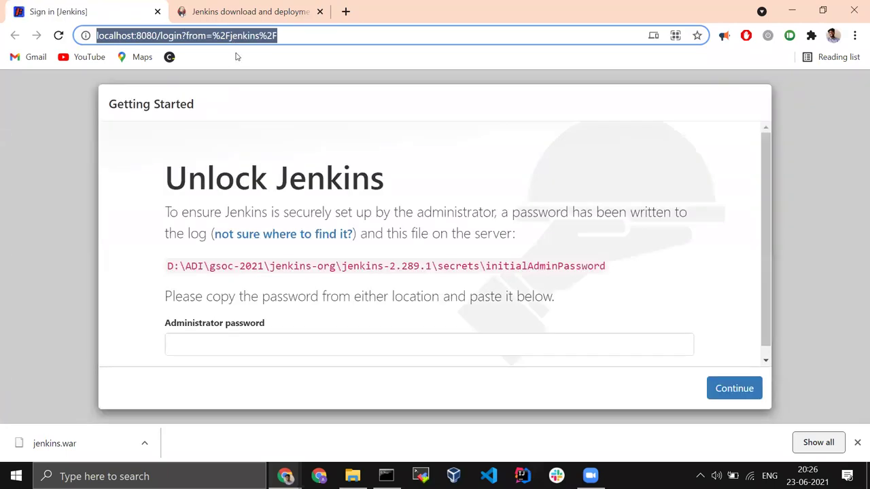
Paste the copied administrator password on the Unlock Jenkins page and continue
{"action": "scroll", "coordinate": [274, 305], "scroll_direction": "down", "scroll_amount": 1}
{"action": "left_click", "coordinate": [276, 330]}
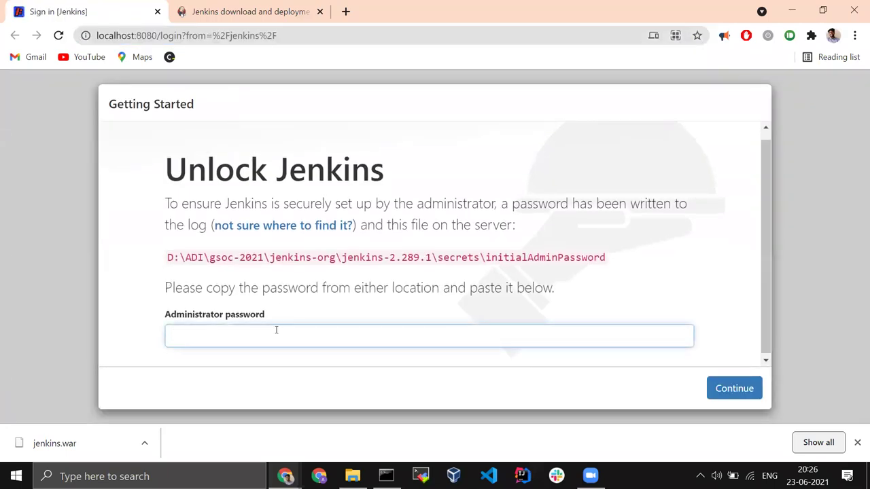
{"action": "key", "text": "ctrl+v"}
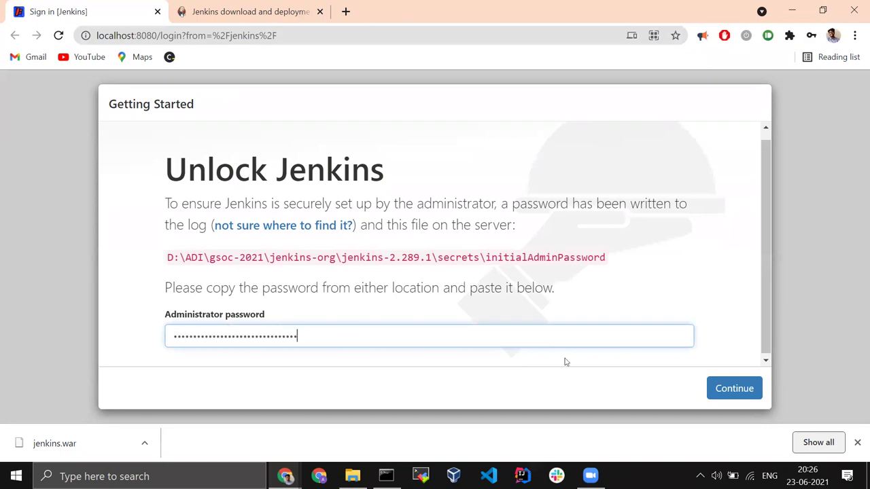
{"action": "left_click", "coordinate": [725, 394]}
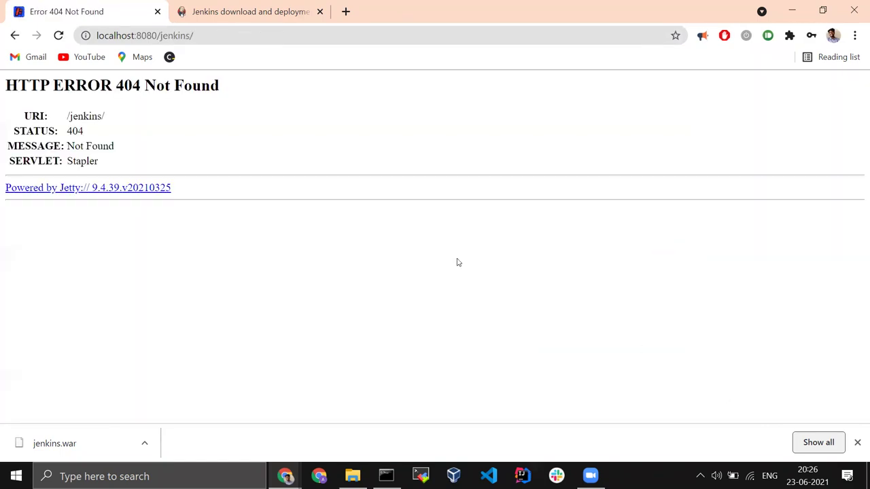
Load localhost:8080 without the jenkins/ path, and choose to install the suggested plugins in the setup wizard
{"action": "left_click_drag", "start_coordinate": [161, 35], "coordinate": [250, 47]}
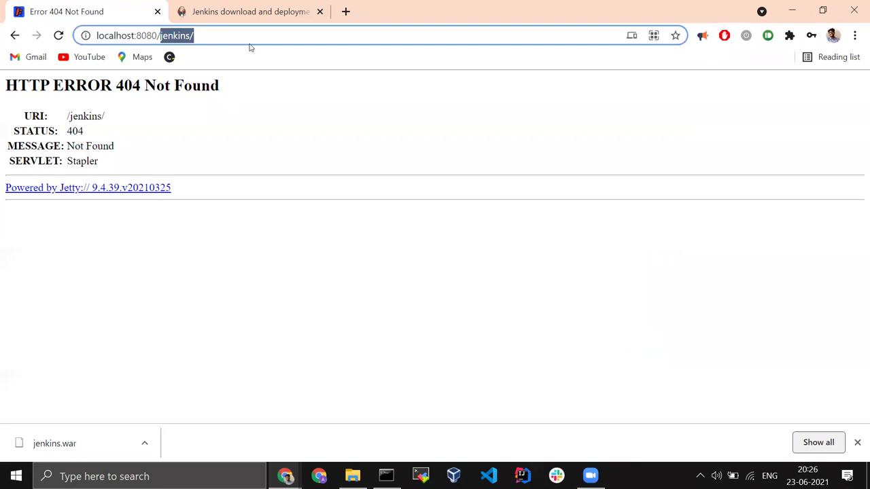
{"action": "key", "text": "BackSpace"}
{"action": "key", "text": "Return"}
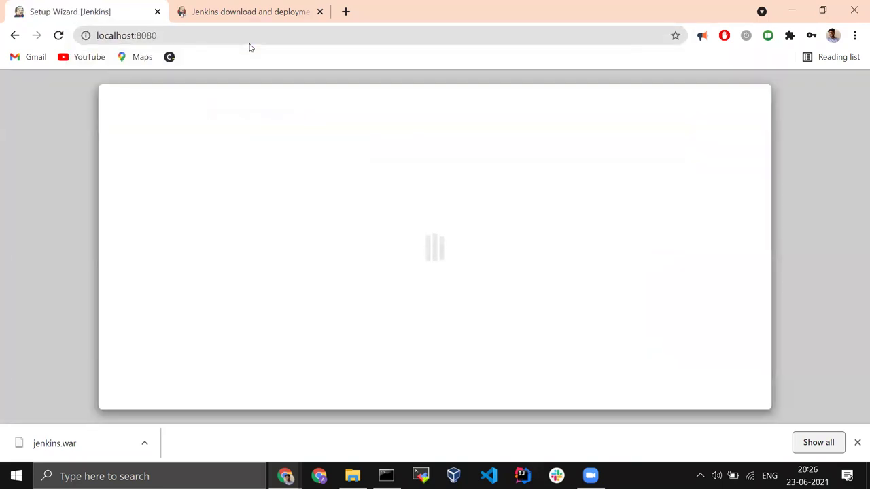
{"action": "scroll", "coordinate": [270, 204], "scroll_direction": "down", "scroll_amount": 1}
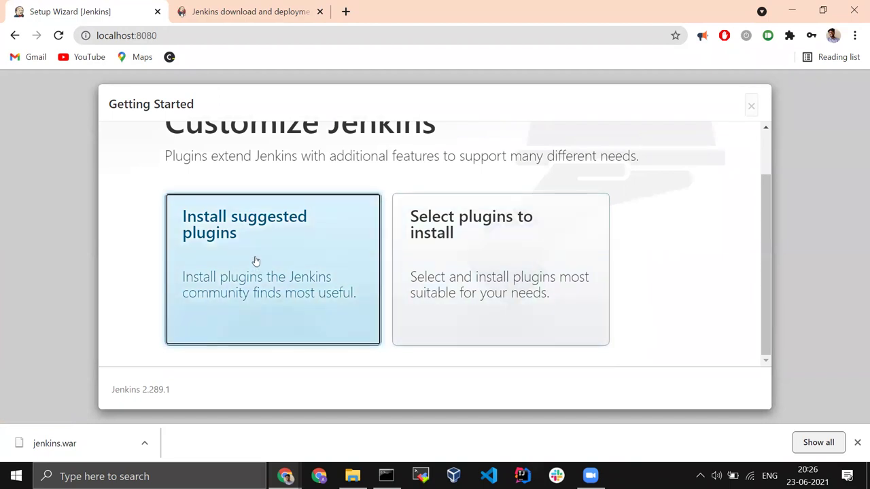
{"action": "left_click", "coordinate": [311, 285]}
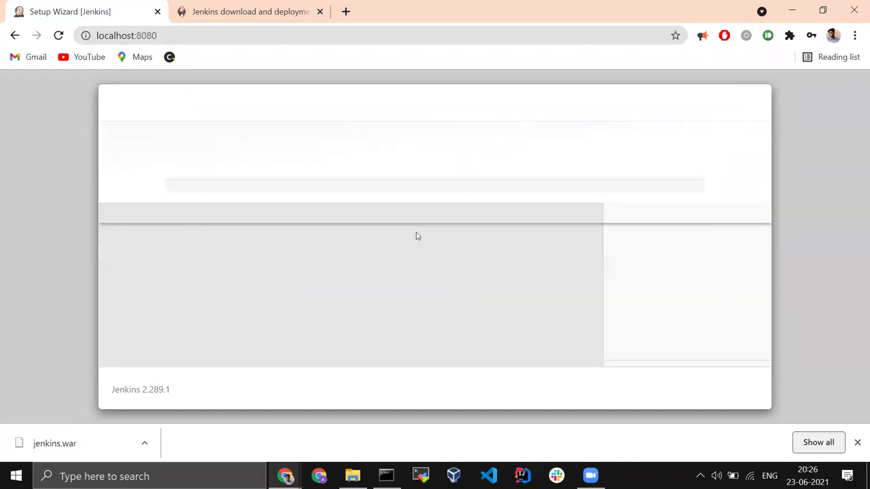
Switch to the Command Prompt running go.bat and clear its text selection so the server resumes
{"action": "key", "text": "alt+Tab"}
{"action": "key", "text": "alt+Tab"}
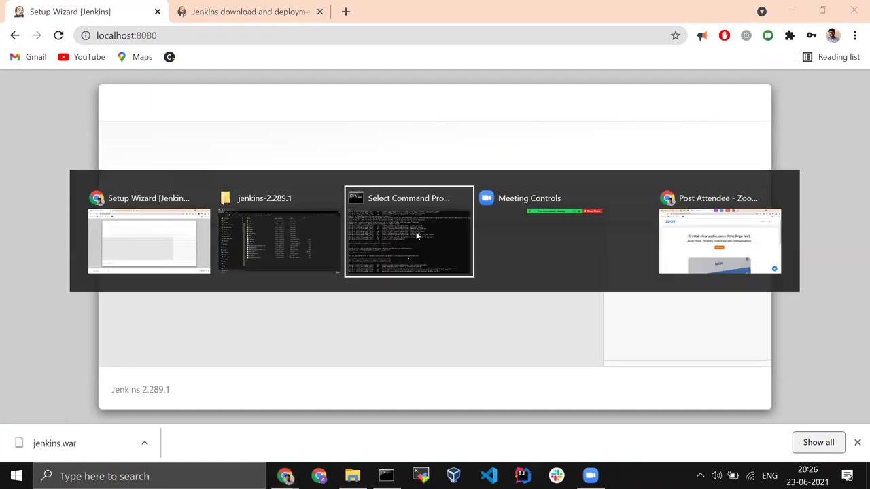
{"action": "key", "text": "alt+Tab"}
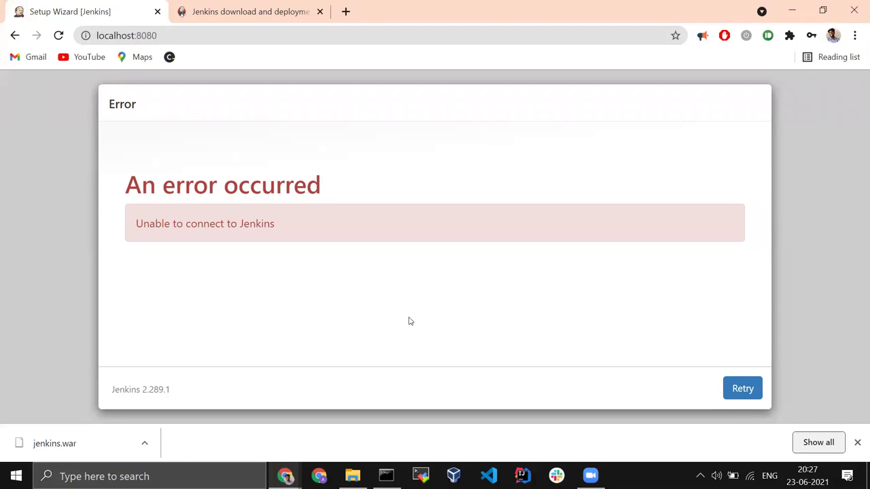
{"action": "triple_click", "coordinate": [264, 223]}
{"action": "left_click", "coordinate": [397, 410]}
{"action": "left_click", "coordinate": [387, 475]}
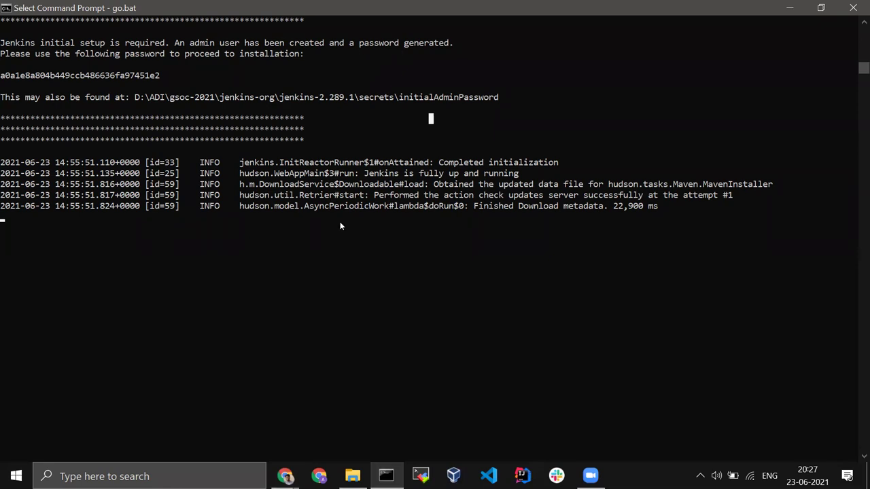
{"action": "key", "text": "Escape"}
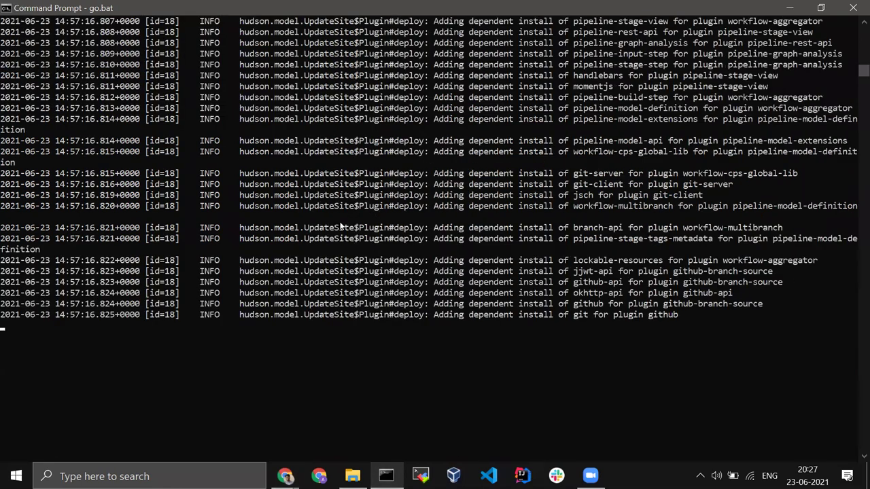
Examine the plugin installation entries in the Jenkins log, and return to the setup wizard in Chrome
{"action": "scroll", "coordinate": [340, 221], "scroll_direction": "up", "scroll_amount": 15}
{"action": "scroll", "coordinate": [340, 221], "scroll_direction": "down", "scroll_amount": 20}
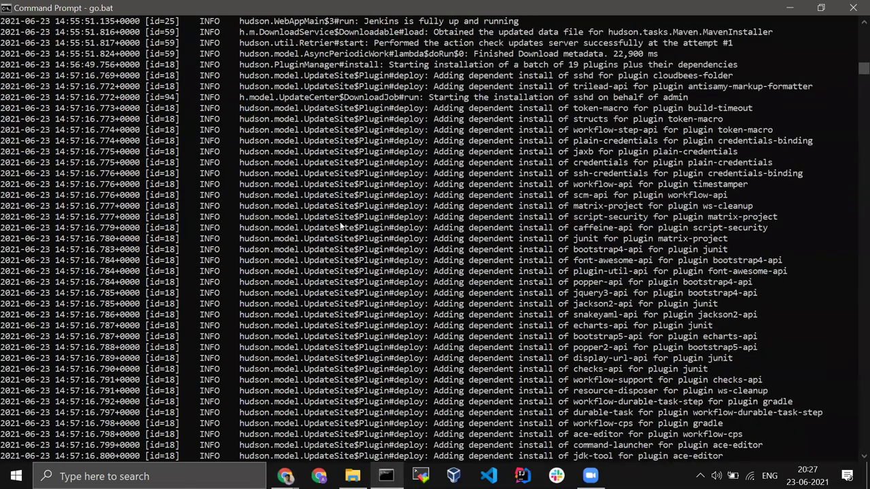
{"action": "scroll", "coordinate": [340, 221], "scroll_direction": "up", "scroll_amount": 7}
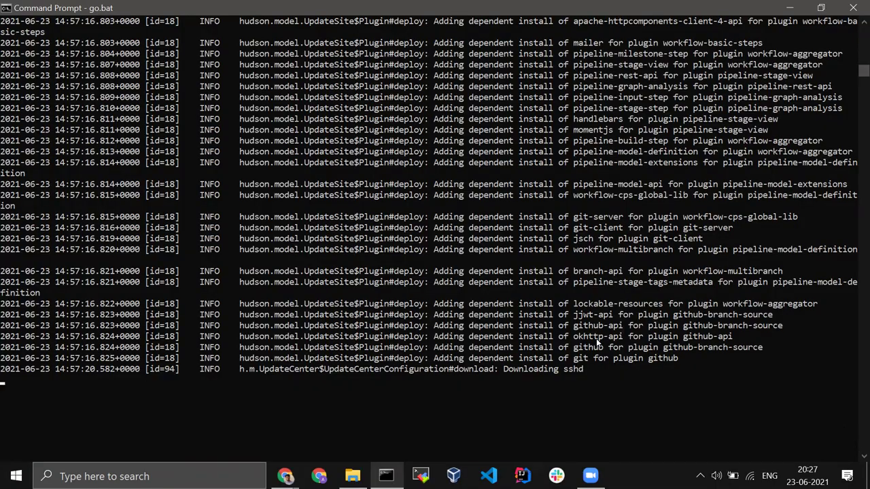
{"action": "key", "text": "alt+Tab"}
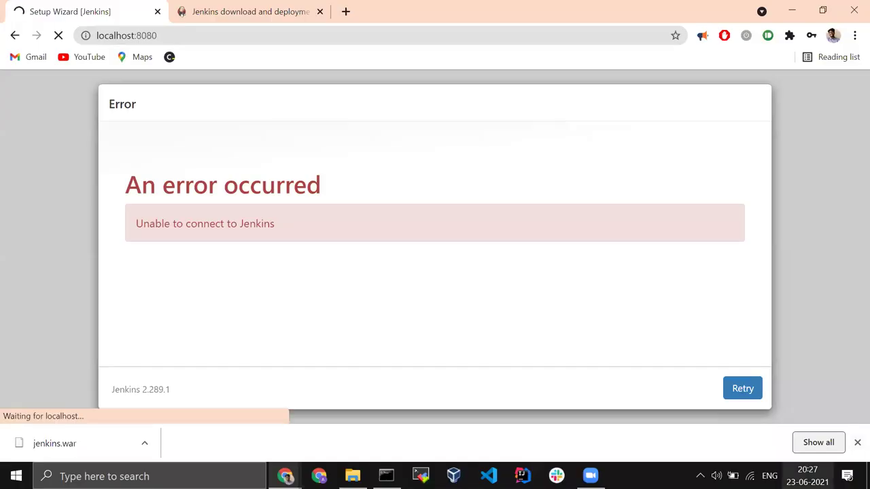
Close Chrome's download bar, and open a Command Prompt in the jenkins-org\conventional-commits-plugin folder from File Explorer
{"action": "left_click", "coordinate": [857, 442]}
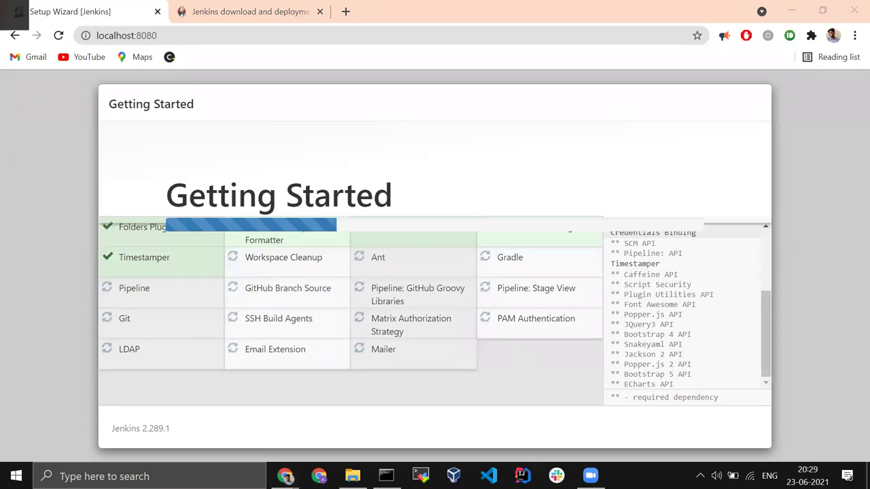
{"action": "left_click", "coordinate": [385, 476]}
{"action": "left_click", "coordinate": [352, 475]}
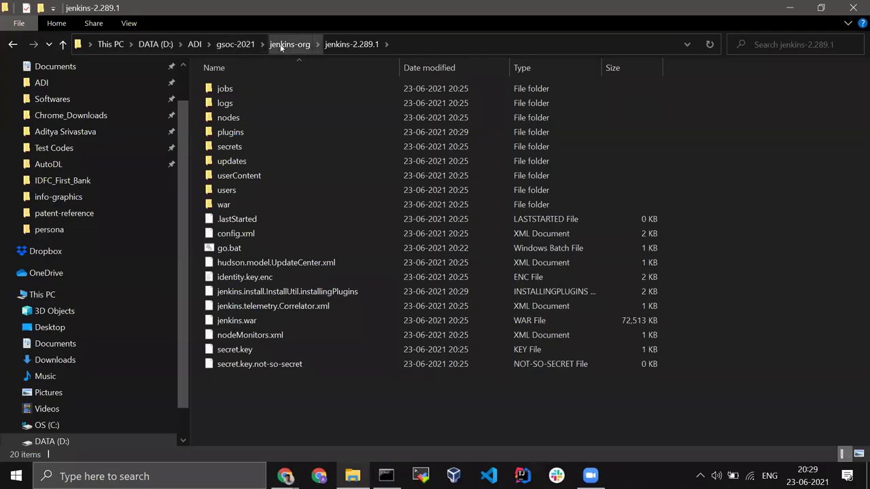
{"action": "left_click", "coordinate": [280, 45]}
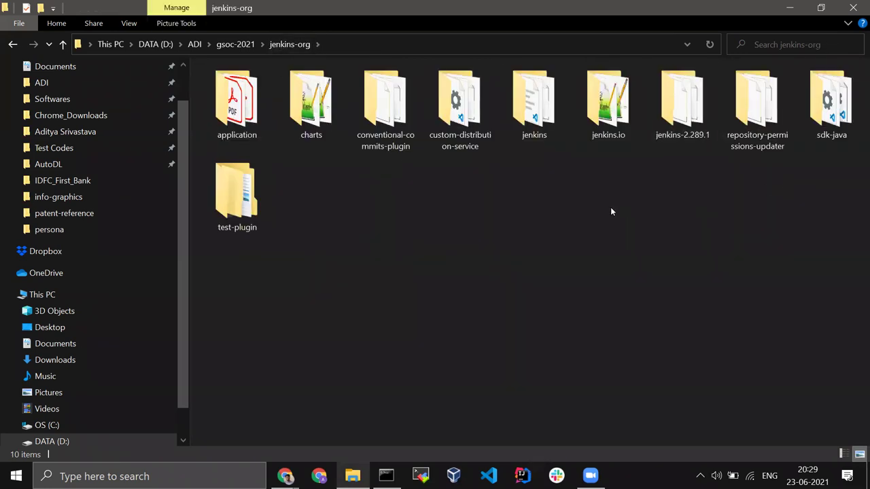
{"action": "double_click", "coordinate": [383, 102]}
{"action": "left_click", "coordinate": [480, 40]}
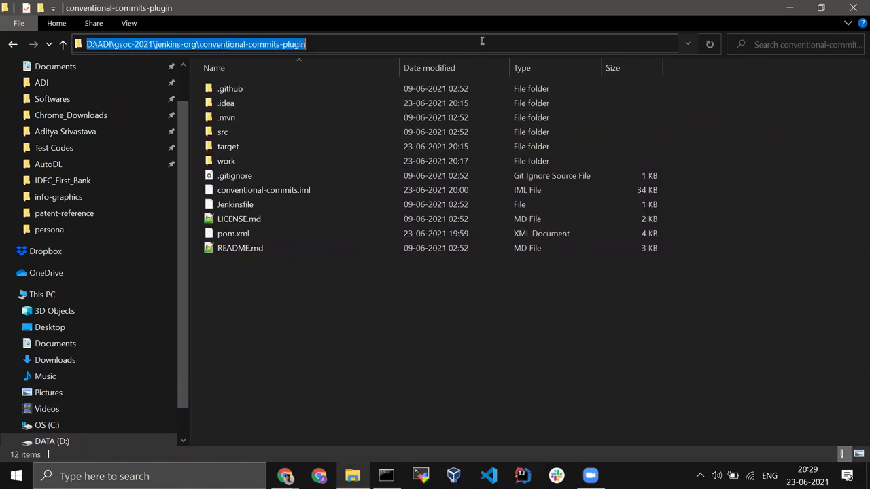
{"action": "type", "text": "cmd"}
{"action": "key", "text": "Return"}
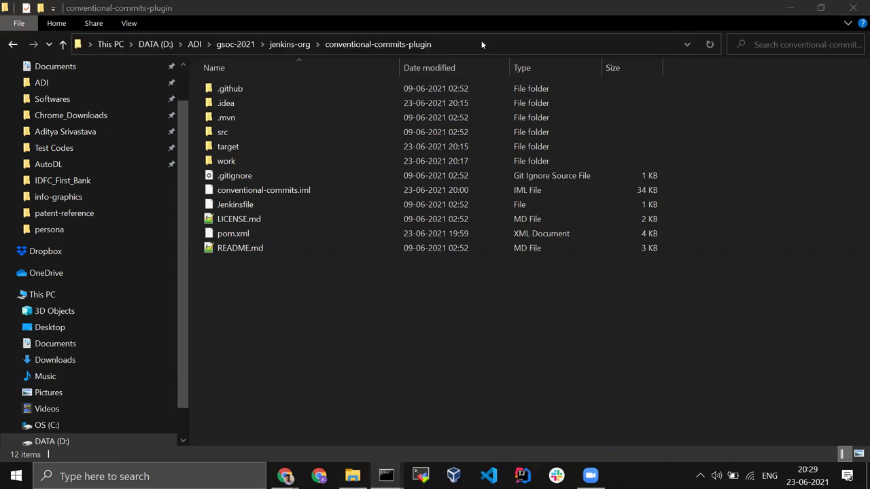
Switch to the new Command Prompt, change to the plugin's target folder and list its contents with ls
{"action": "left_click_drag", "start_coordinate": [468, 64], "coordinate": [727, 147]}
{"action": "left_click", "coordinate": [242, 148]}
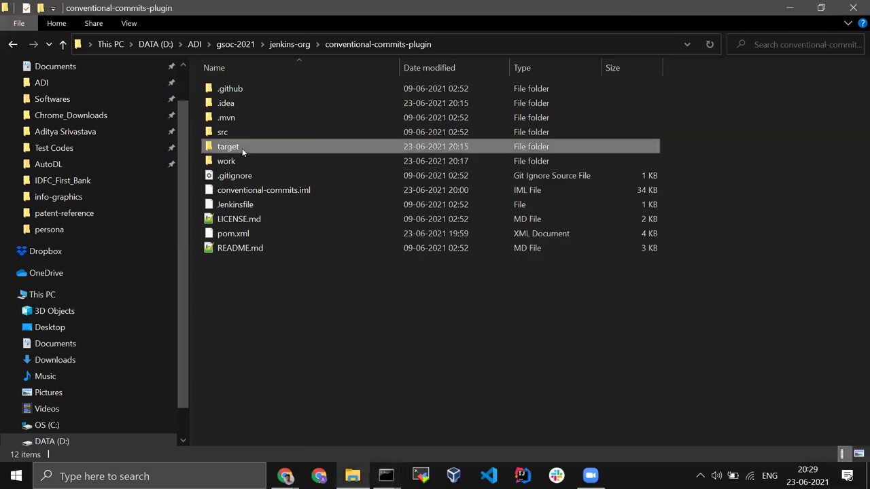
{"action": "left_click", "coordinate": [382, 474]}
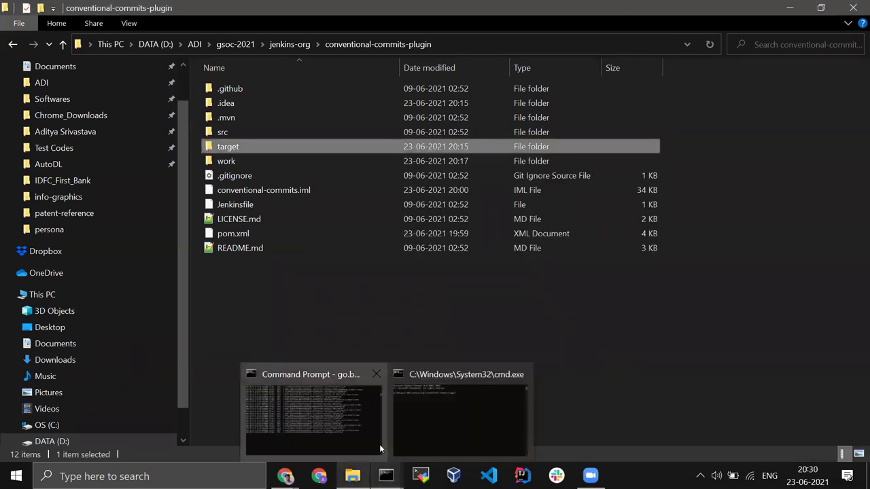
{"action": "left_click", "coordinate": [425, 419]}
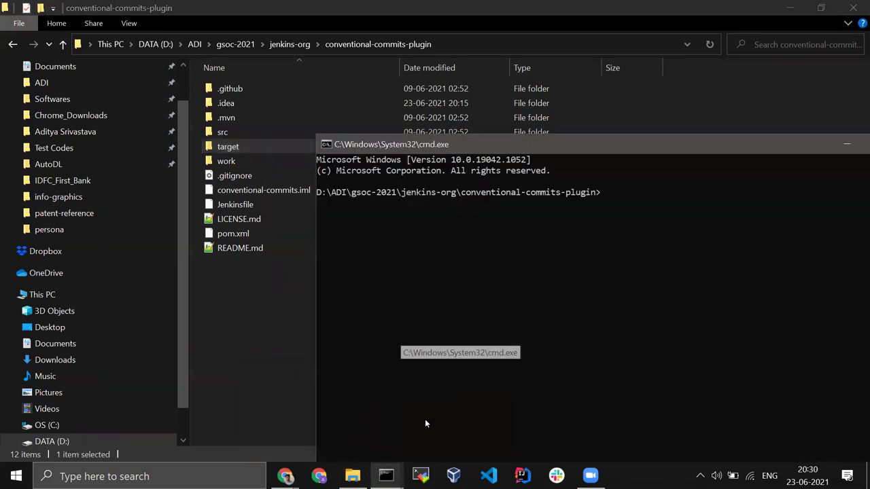
{"action": "type", "text": "cd target"}
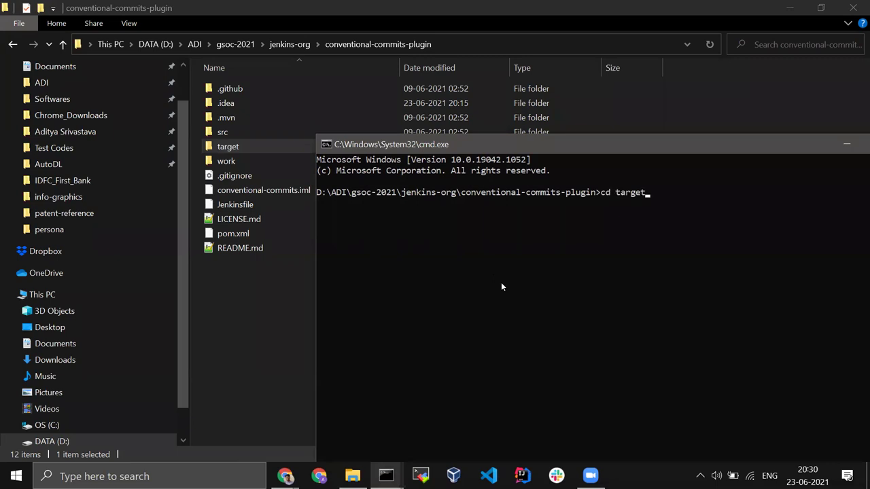
{"action": "key", "text": "Return"}
{"action": "type", "text": "ls"}
{"action": "key", "text": "Return"}
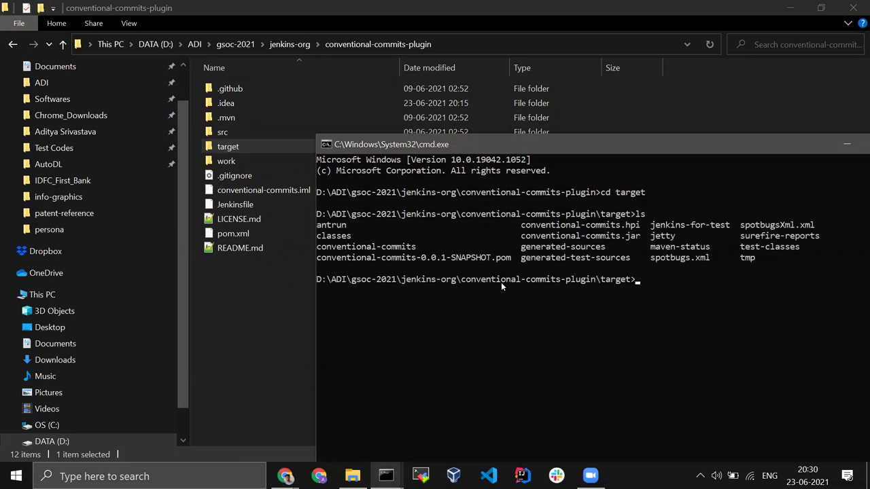
Maximize the Command Prompt, highlight conventional-commits.hpi in the target listing, and clear the selection
{"action": "left_click_drag", "start_coordinate": [593, 146], "coordinate": [407, 37]}
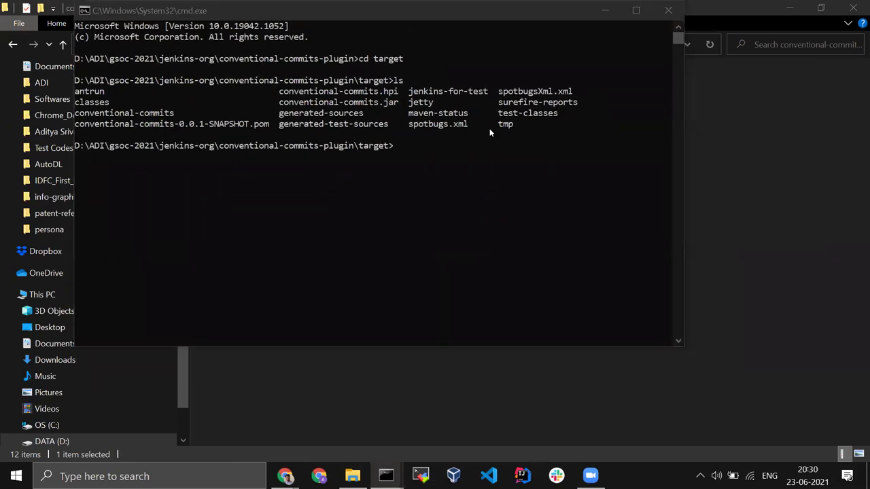
{"action": "key", "text": "super+Up"}
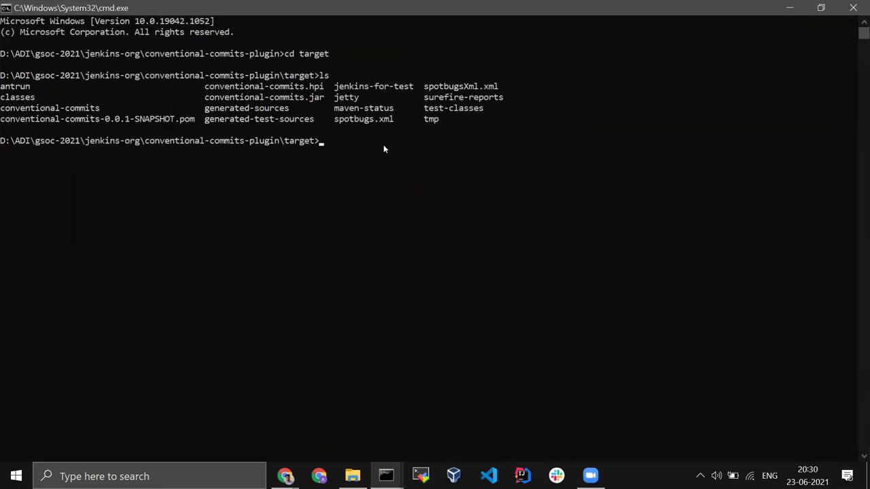
{"action": "double_click", "coordinate": [212, 88]}
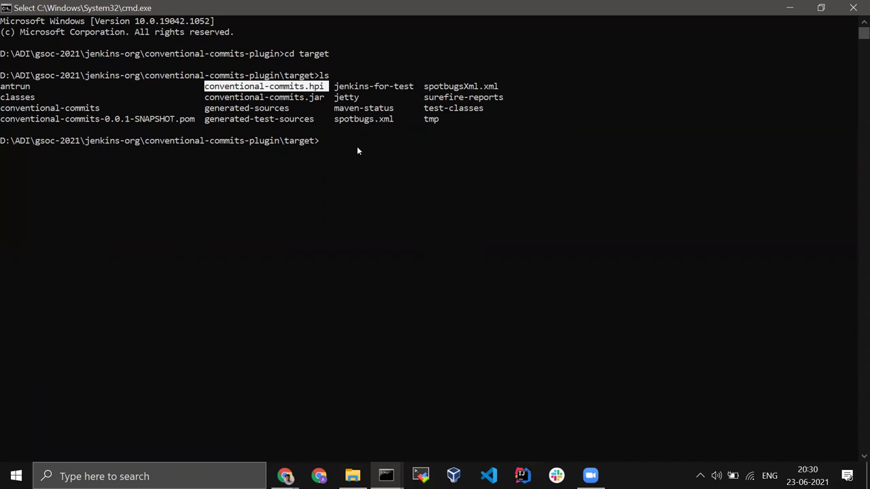
{"action": "key", "text": "Return"}
{"action": "key", "text": "Return"}
{"action": "key", "text": "Return"}
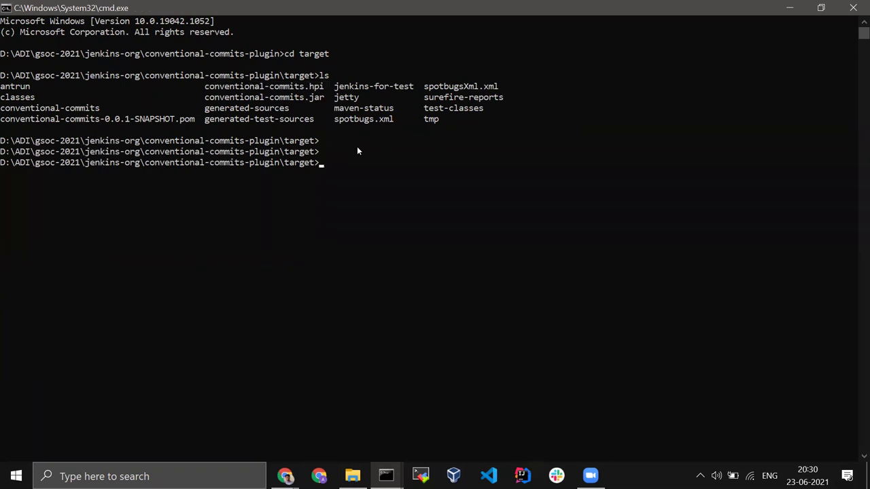
{"action": "key", "text": "alt+Tab"}
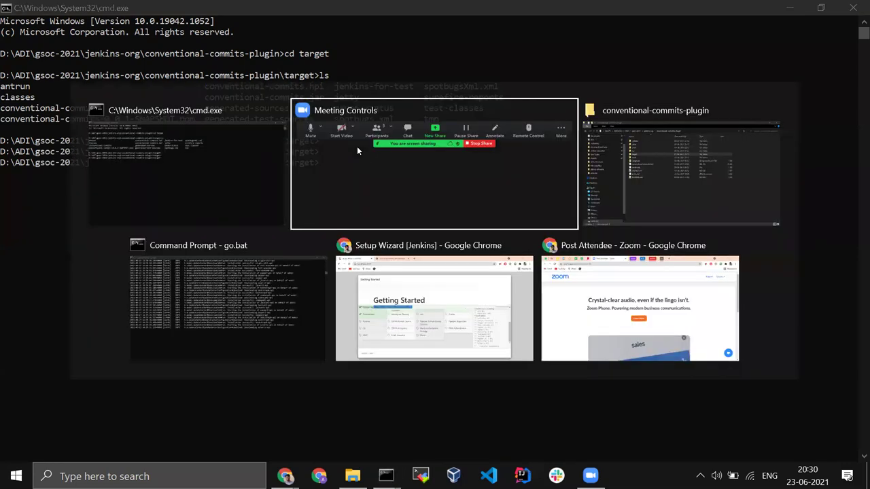
{"action": "key", "text": "alt+shift+Tab"}
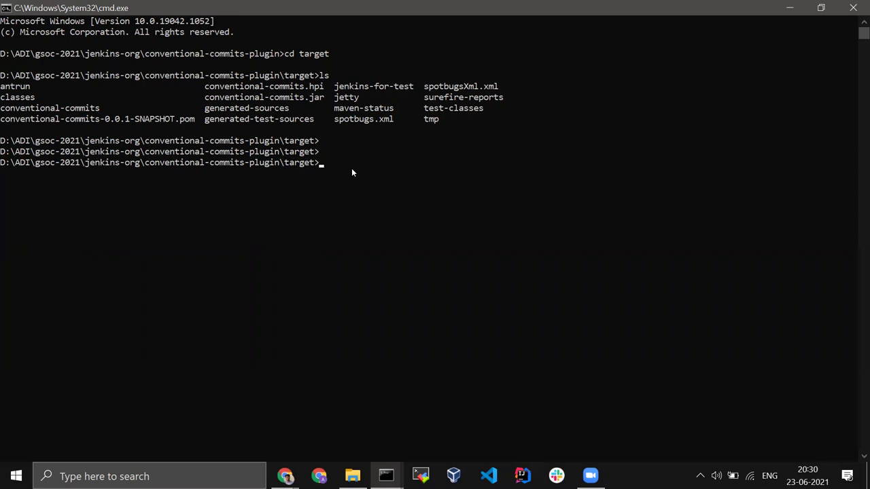
Copy conventional-commits.hpi from the plugin's target folder into the plugins folder of jenkins-2.289.1 in File Explorer
{"action": "key", "text": "alt+Tab"}
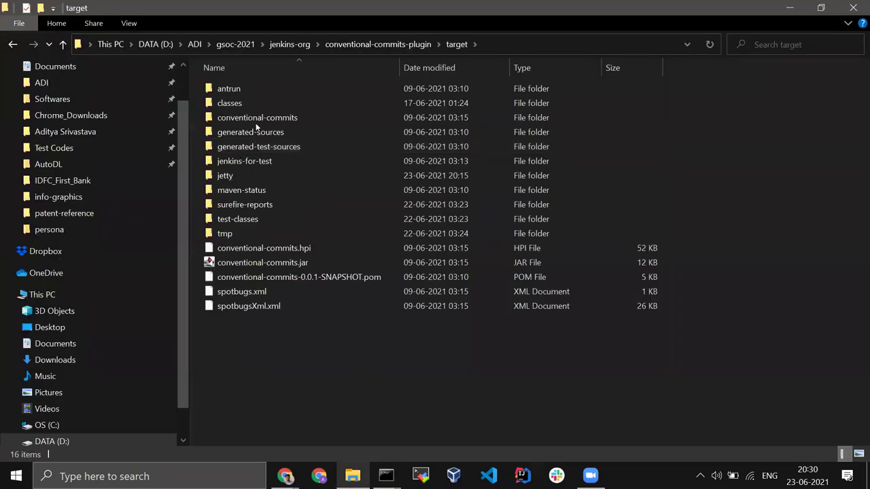
{"action": "left_click", "coordinate": [309, 247]}
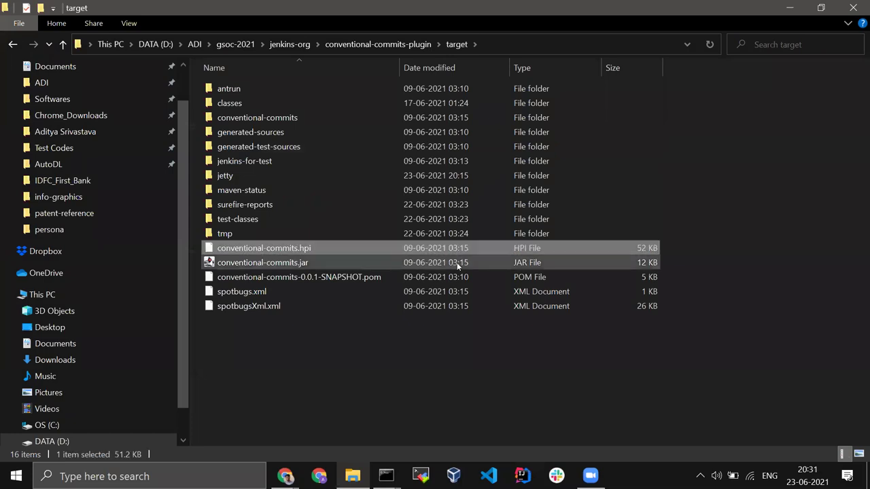
{"action": "left_click", "coordinate": [289, 48]}
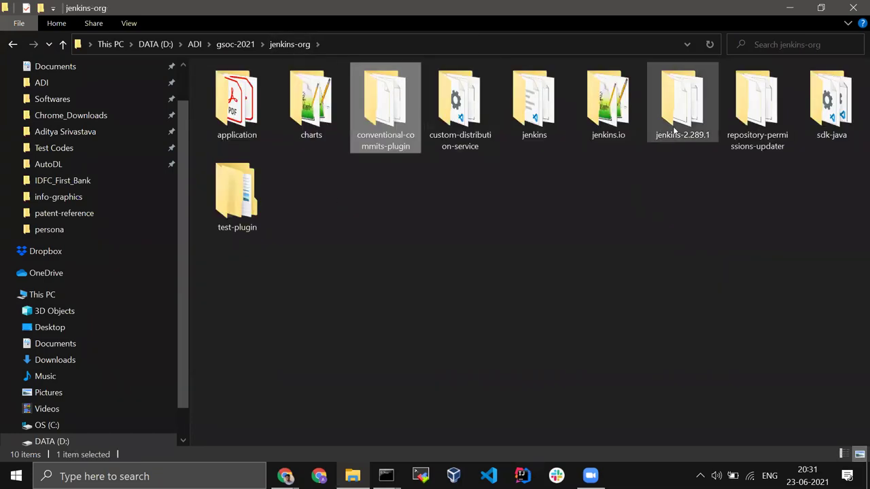
{"action": "double_click", "coordinate": [689, 130]}
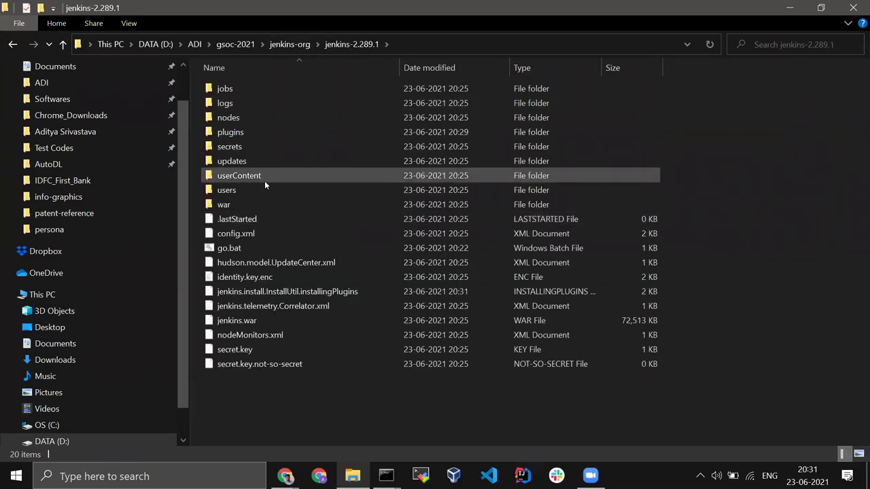
{"action": "double_click", "coordinate": [264, 132]}
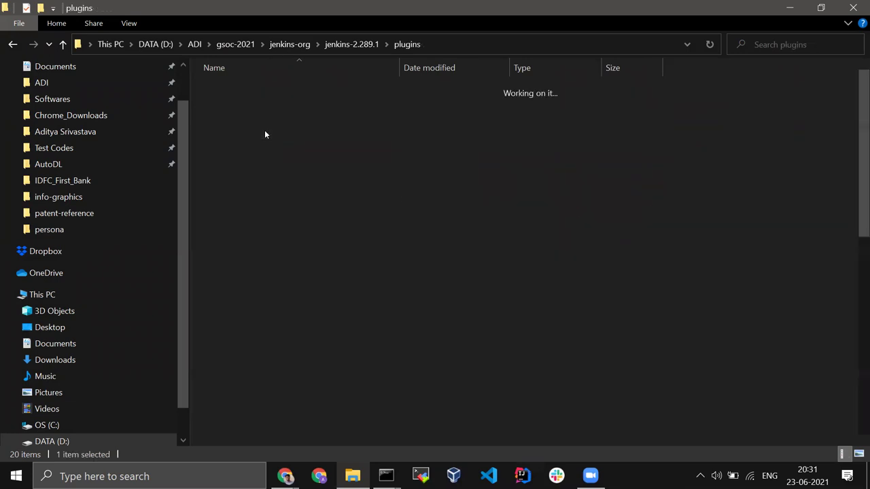
{"action": "scroll", "coordinate": [418, 272], "scroll_direction": "down", "scroll_amount": 10}
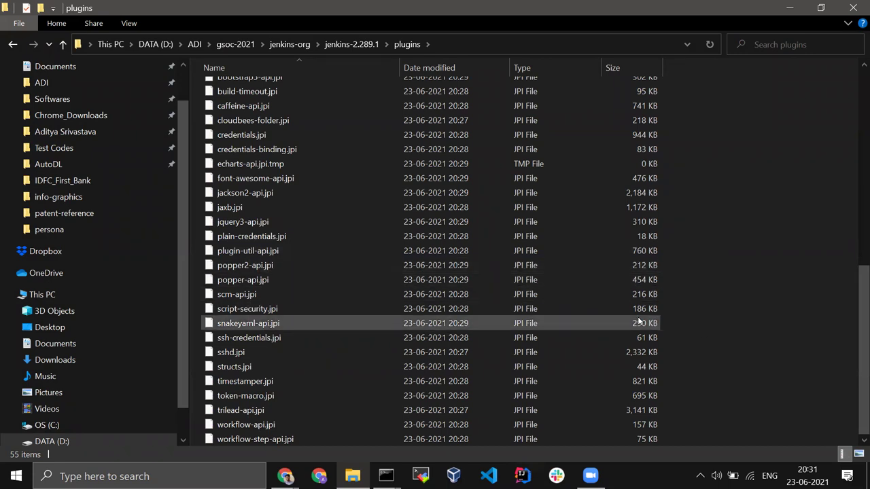
{"action": "key", "text": "ctrl+v"}
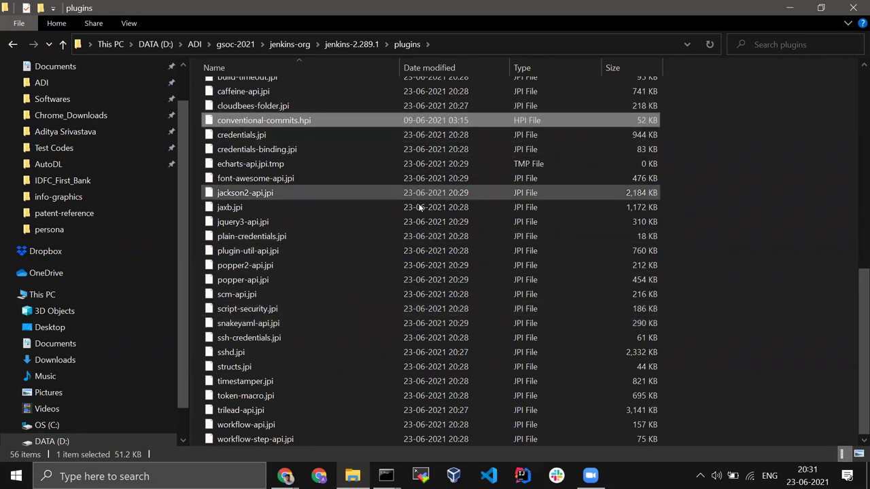
{"action": "scroll", "coordinate": [408, 214], "scroll_direction": "up", "scroll_amount": 2}
{"action": "left_click", "coordinate": [724, 196]}
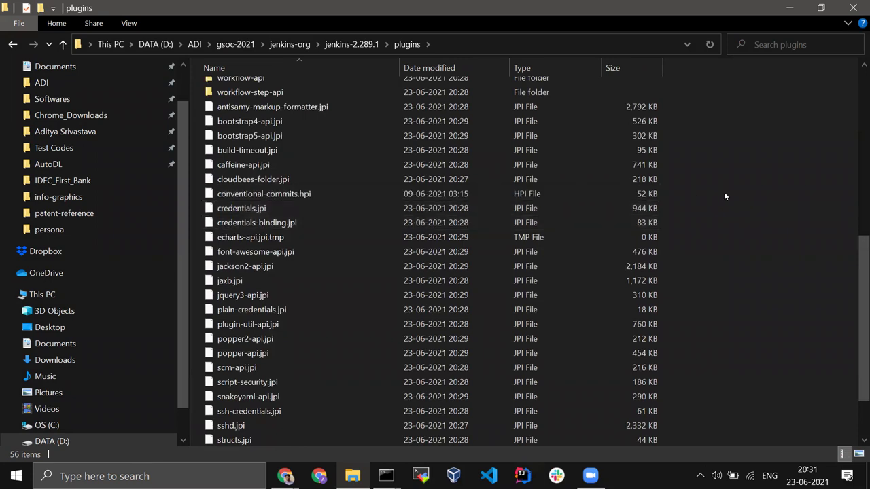
Switch to the Jenkins setup wizard in Chrome and check the progress of the suggested plugins' installation
{"action": "key", "text": "alt+Tab"}
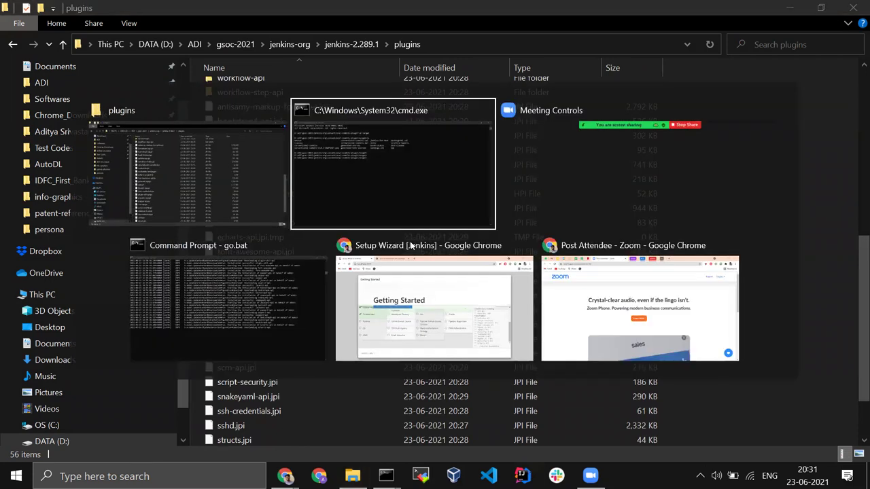
{"action": "key", "text": "alt+Tab"}
{"action": "key", "text": "alt+Tab"}
{"action": "key", "text": "alt+Tab"}
{"action": "key", "text": "alt+Tab"}
{"action": "key", "text": "alt+Tab"}
{"action": "key", "text": "alt+Tab"}
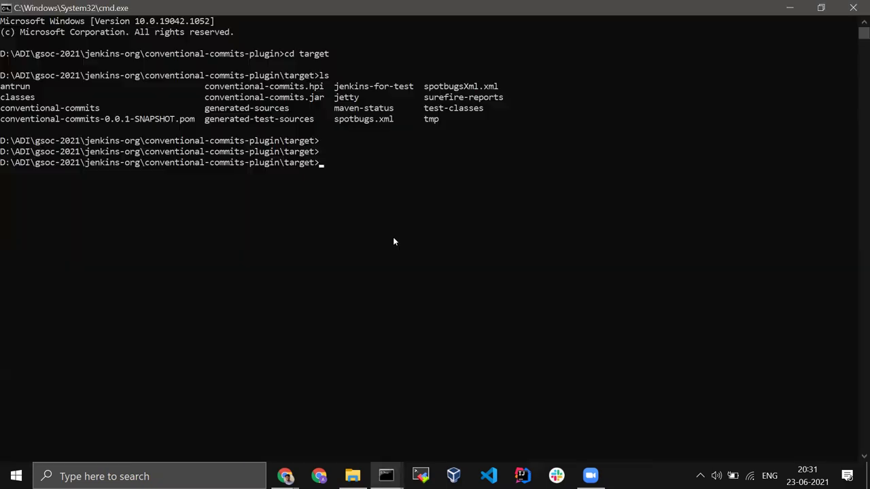
{"action": "key", "text": "alt+Tab"}
{"action": "key", "text": "alt+Tab"}
{"action": "key", "text": "alt+Tab"}
{"action": "key", "text": "alt+Tab"}
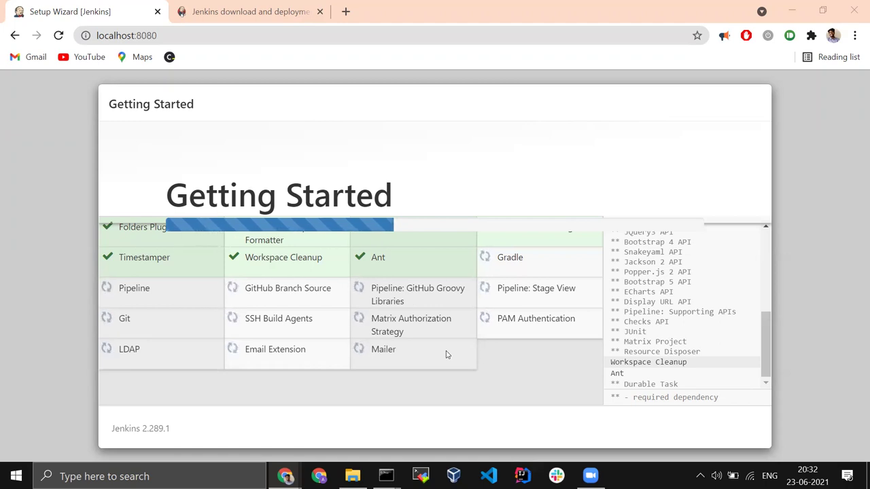
Switch to the Command Prompt running go.bat and review its log from the dependency entries to the latest plugin download
{"action": "key", "text": "alt+Tab"}
{"action": "key", "text": "alt+Tab"}
{"action": "key", "text": "alt+Tab"}
{"action": "key", "text": "alt+Tab"}
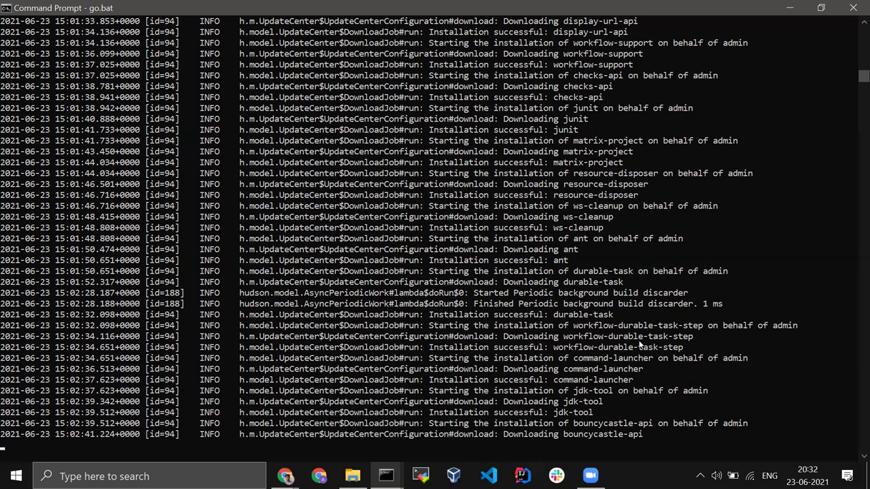
{"action": "scroll", "coordinate": [639, 345], "scroll_direction": "up", "scroll_amount": 15}
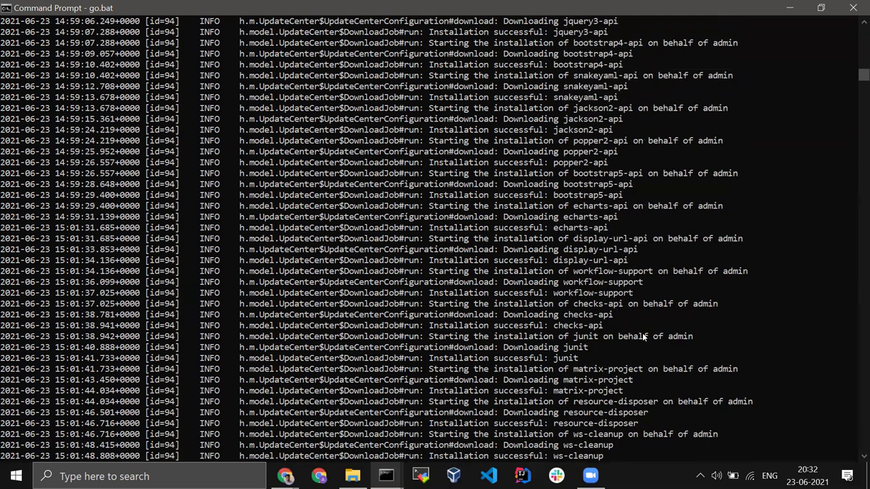
{"action": "scroll", "coordinate": [644, 337], "scroll_direction": "up", "scroll_amount": 20}
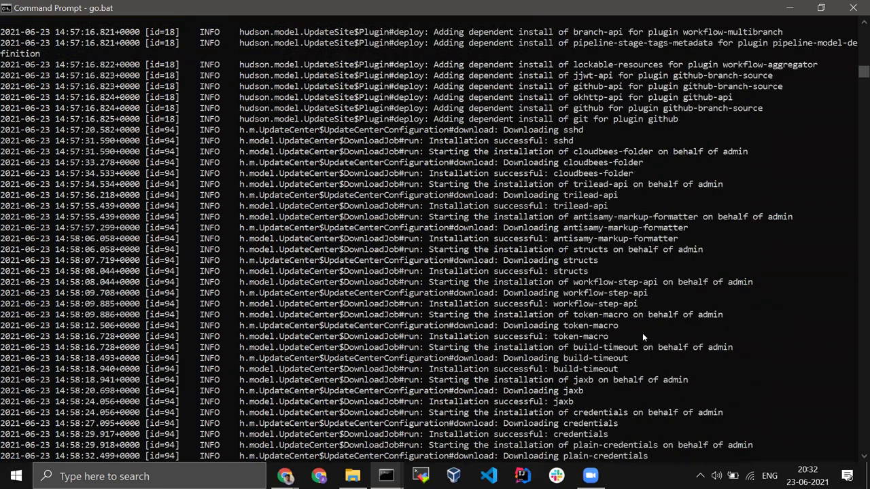
{"action": "scroll", "coordinate": [642, 333], "scroll_direction": "down", "scroll_amount": 2}
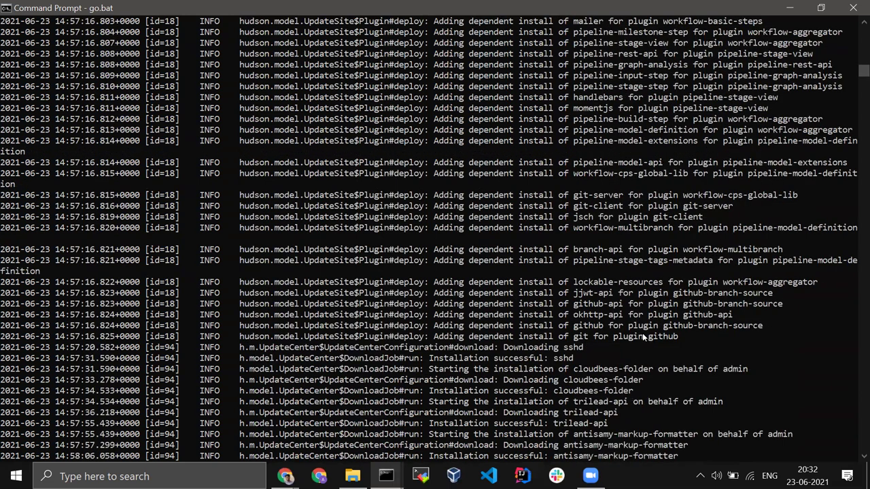
{"action": "scroll", "coordinate": [643, 336], "scroll_direction": "down", "scroll_amount": 20}
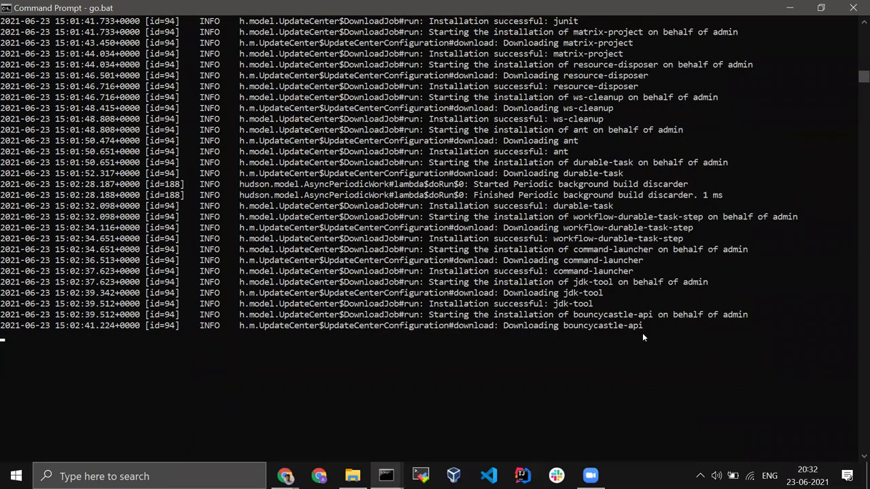